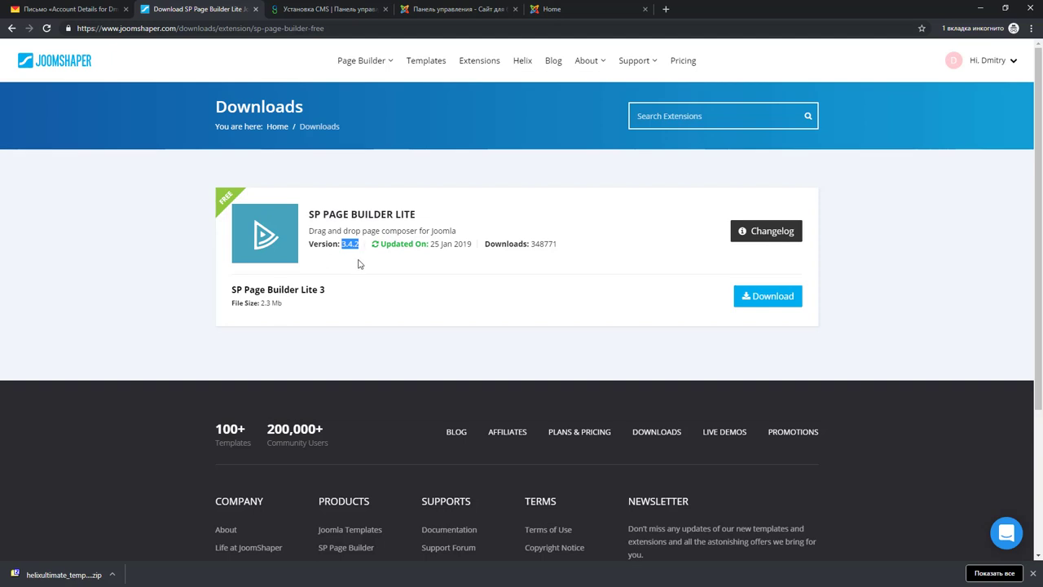
# Step: Download the SP Page Builder Lite 3 package from the JoomShaper website
pyautogui.moveTo(432, 243); pyautogui.dragTo(440, 243)
pyautogui.click(367, 258)
pyautogui.click(771, 295)
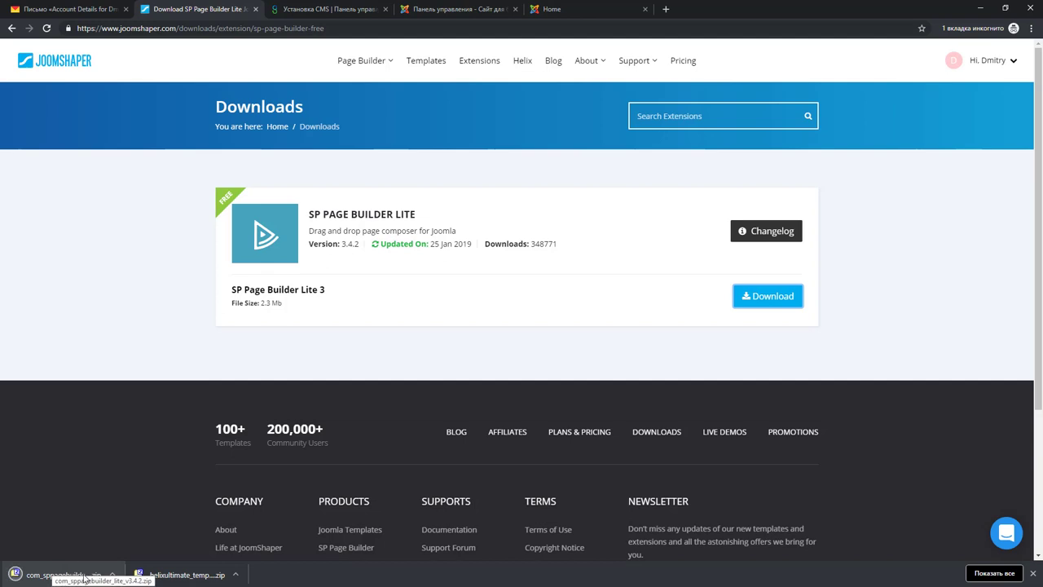
pyautogui.click(444, 9)
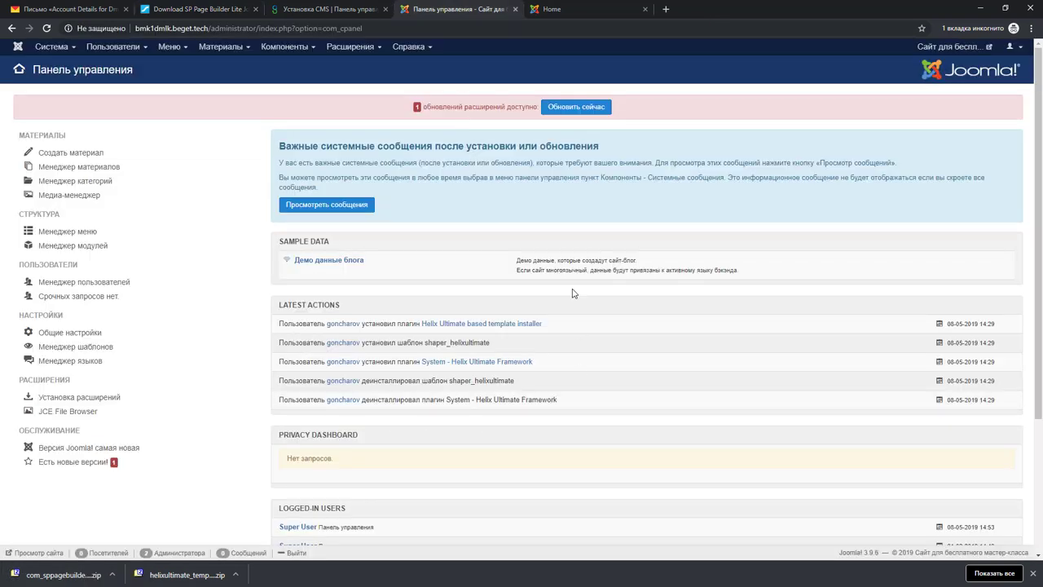
# Step: Install the downloaded SP Page Builder Lite 3.4.2 zip through the Extensions installer
pyautogui.click(352, 46)
pyautogui.moveTo(340, 65)
pyautogui.click(448, 64)
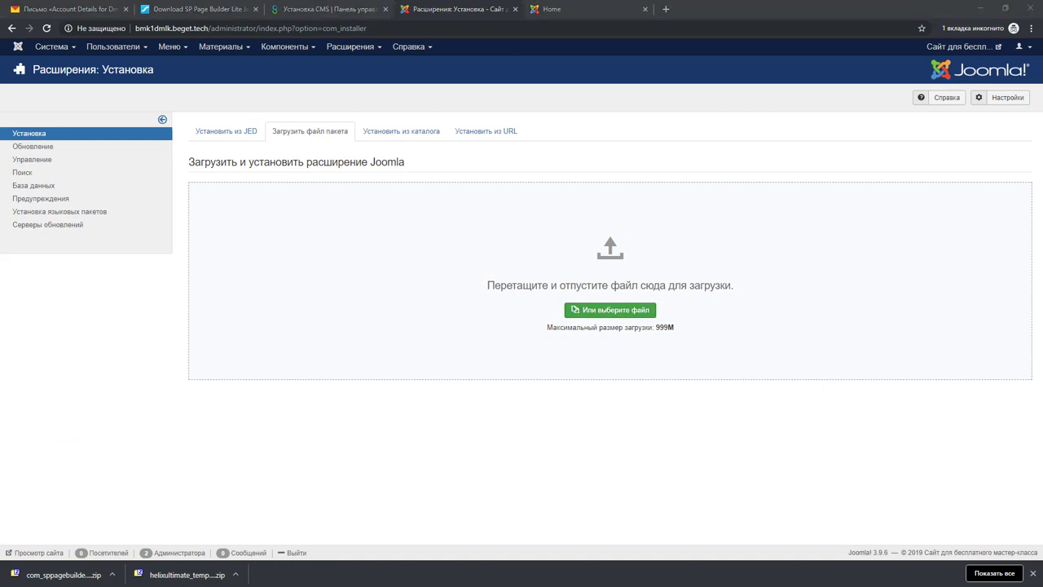
pyautogui.moveTo(947, 309); pyautogui.dragTo(536, 252)
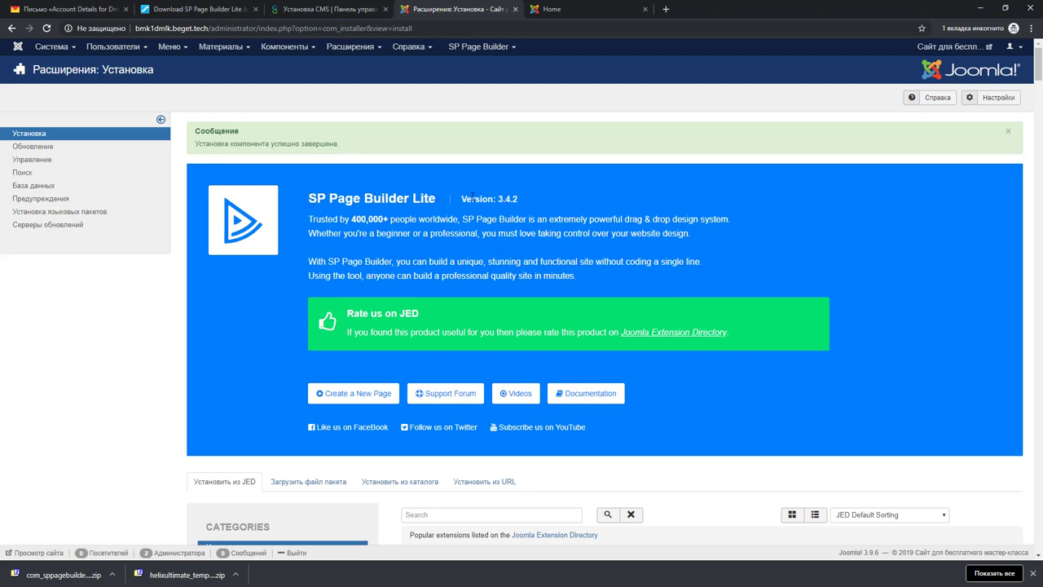
# Step: Go to the empty SP Page Builder Pages list from the SP Page Builder menu
pyautogui.scroll(-2, 470, 350)
pyautogui.scroll(2, 488, 342)
pyautogui.click(511, 50)
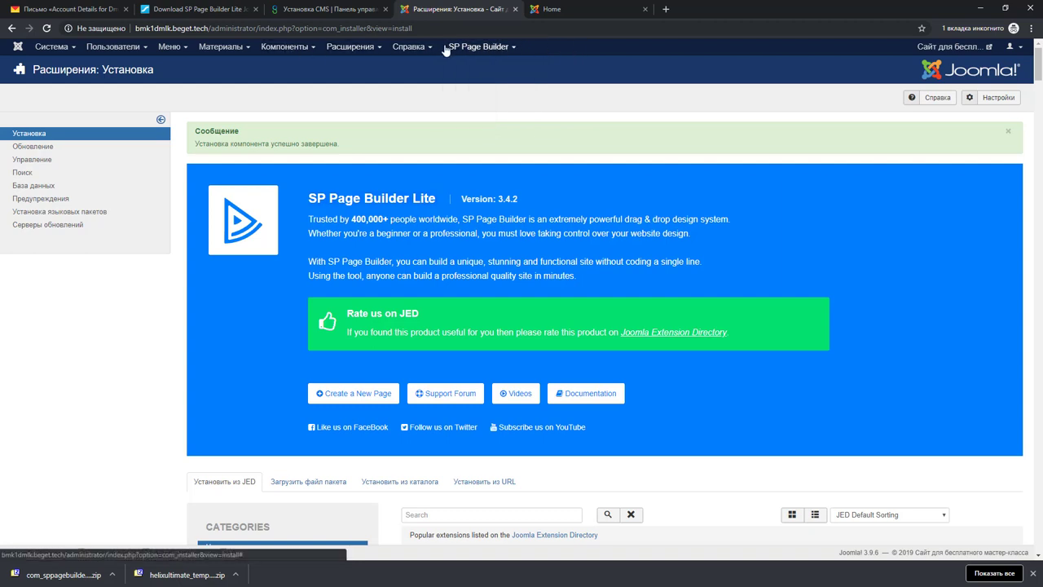
pyautogui.click(514, 50)
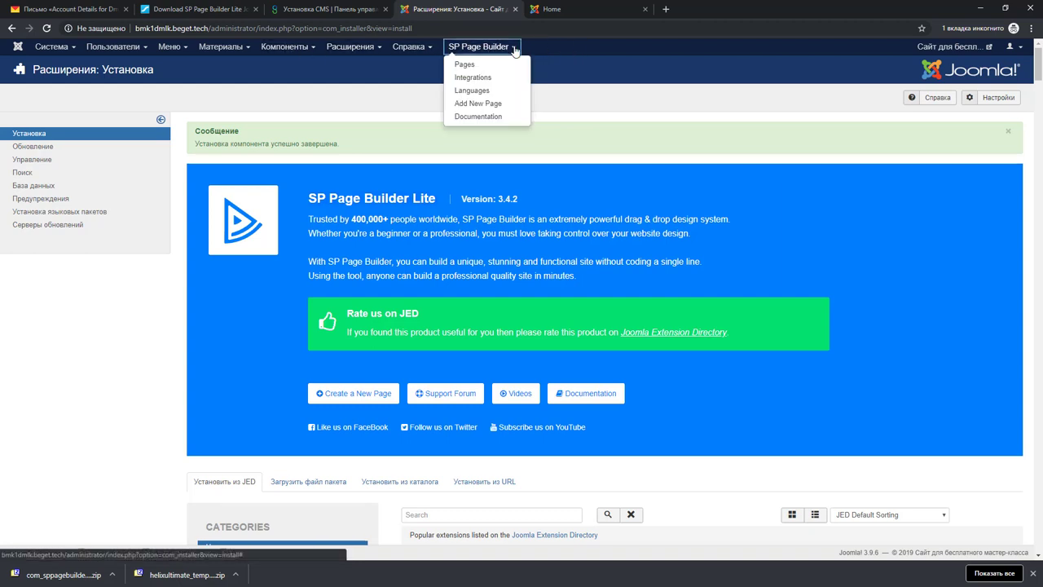
pyautogui.click(466, 66)
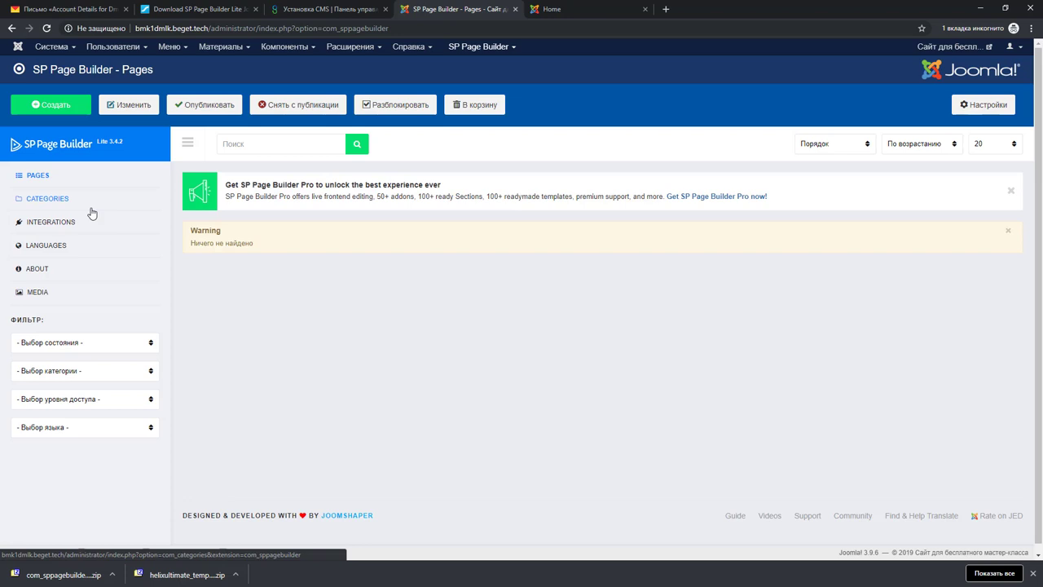
pyautogui.click(44, 248)
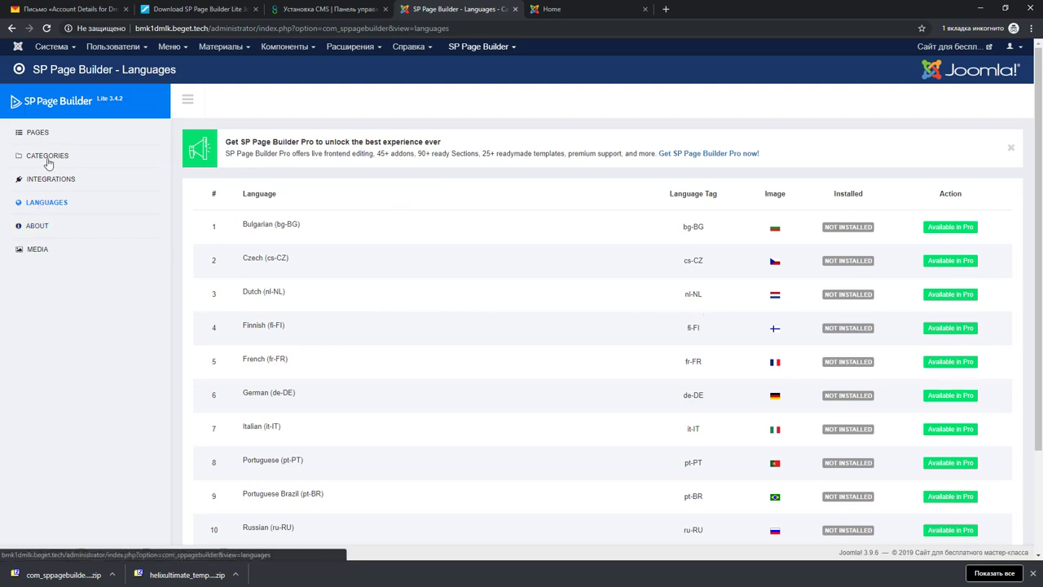
pyautogui.click(37, 251)
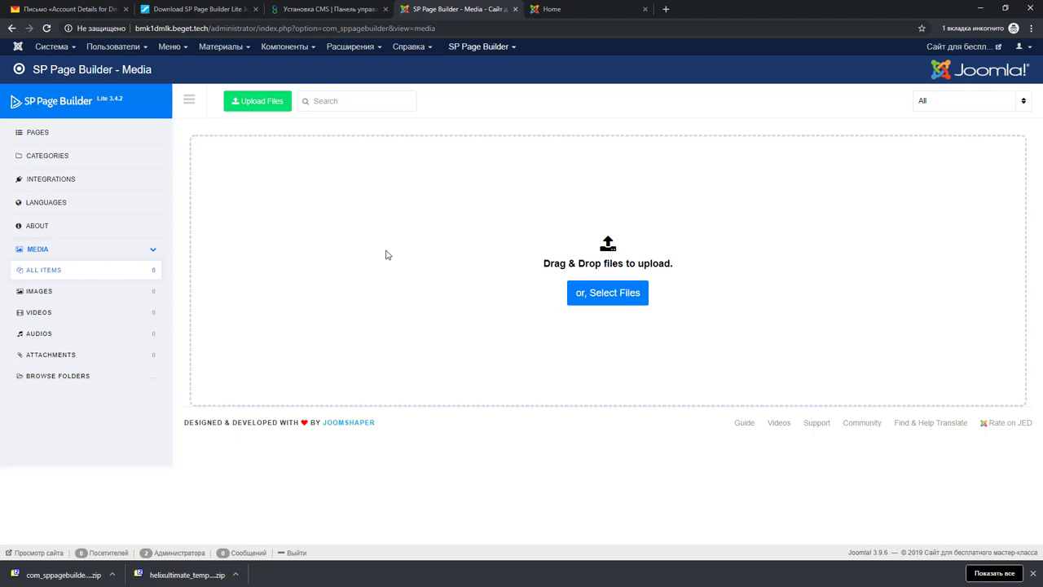
pyautogui.click(34, 136)
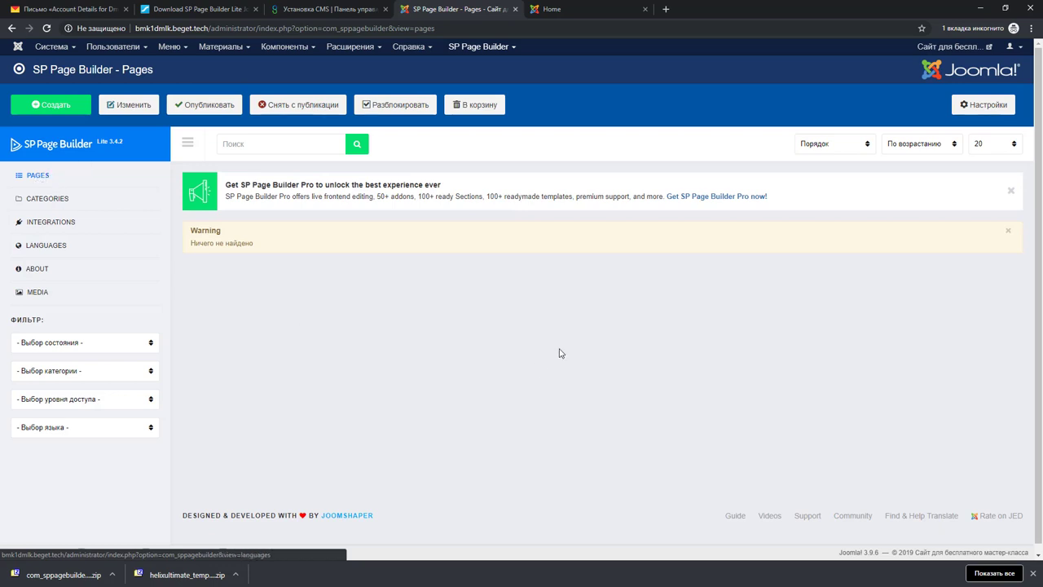
# Step: Create a new page titled 'Landing Page' and add one single-column row
pyautogui.click(52, 107)
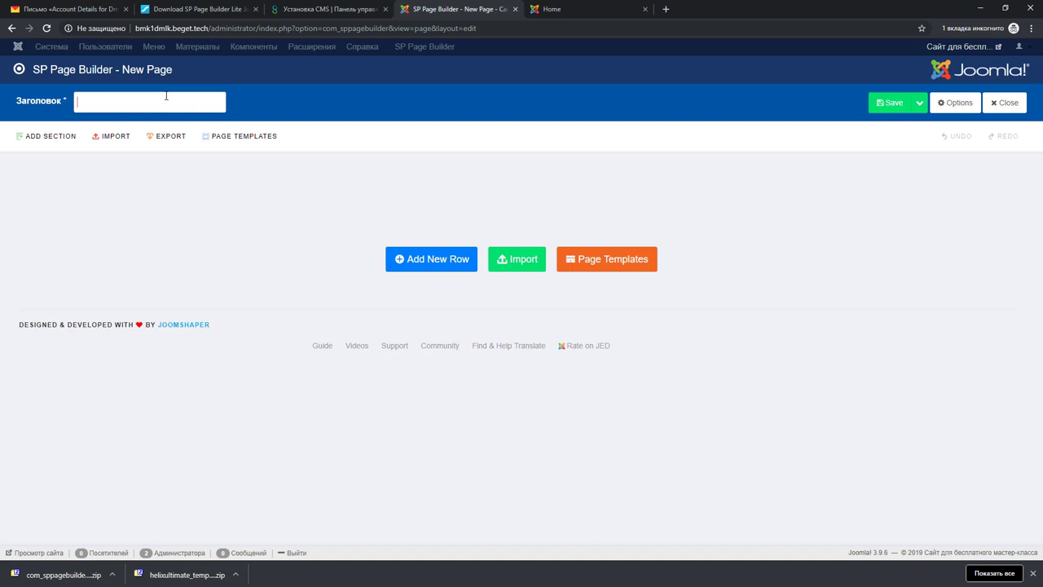
pyautogui.write('Landing Page')
pyautogui.click(433, 264)
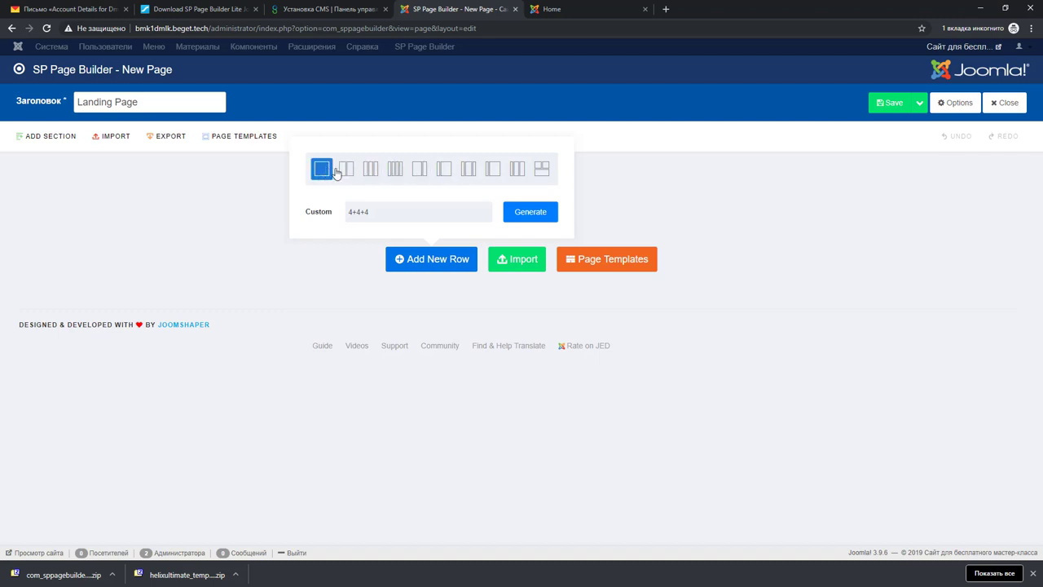
pyautogui.moveTo(378, 212); pyautogui.dragTo(316, 211)
pyautogui.click(382, 211)
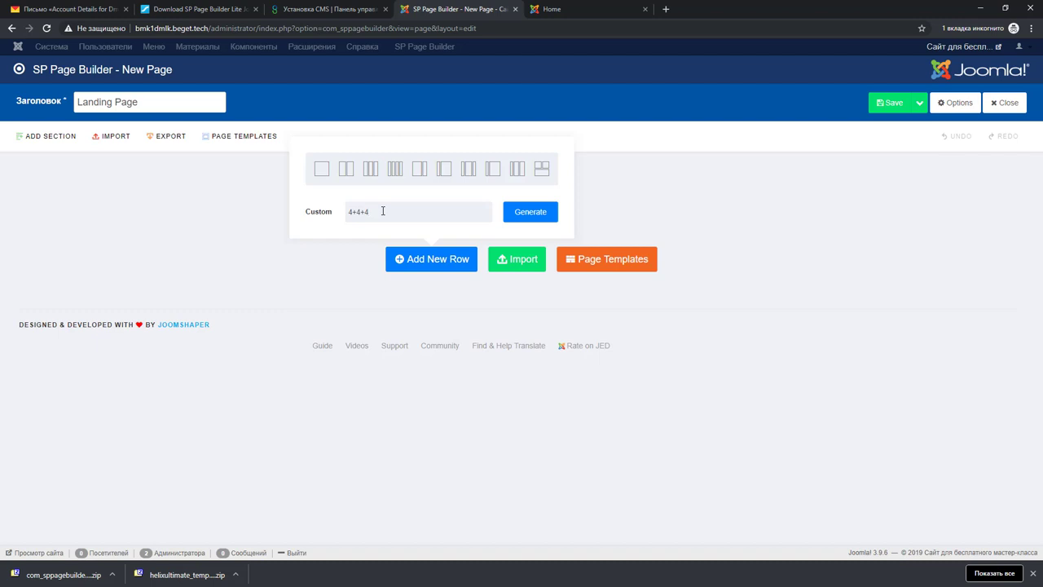
pyautogui.moveTo(382, 211); pyautogui.dragTo(345, 215)
pyautogui.click(322, 169)
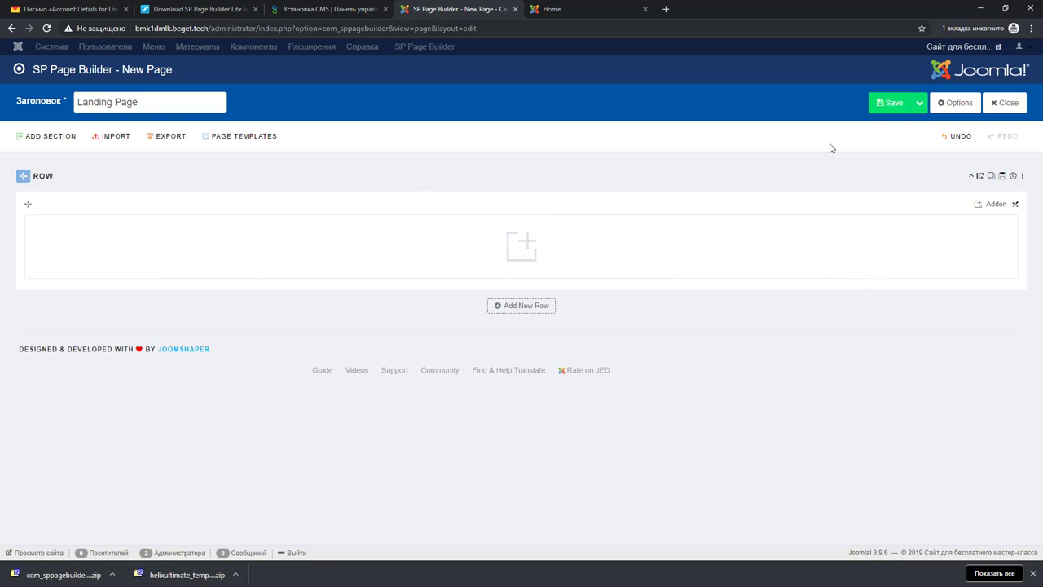
# Step: Save Landing Page and close the editor, returning to the Pages list
pyautogui.click(894, 105)
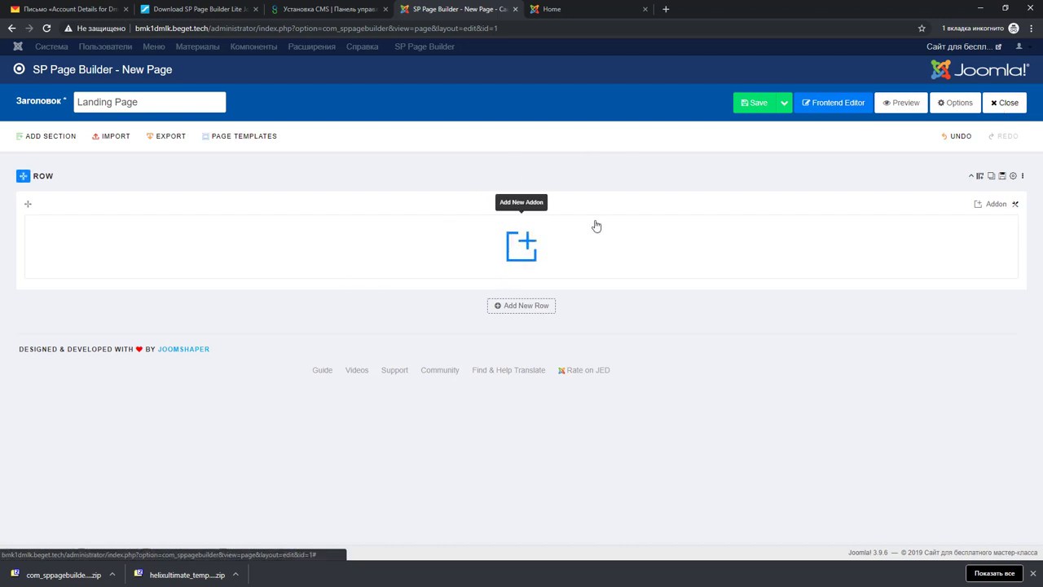
pyautogui.click(1005, 102)
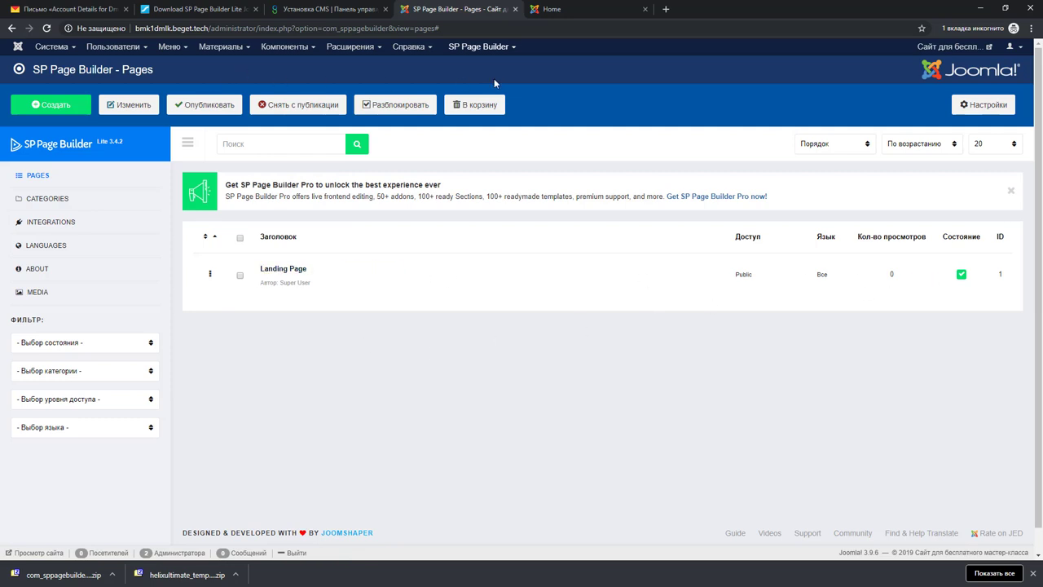
pyautogui.click(933, 49)
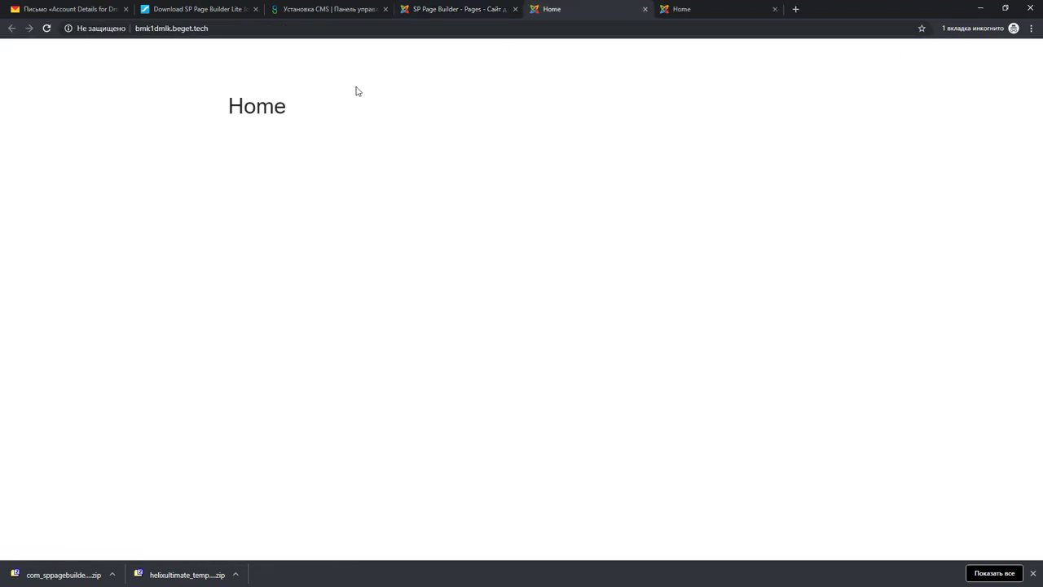
pyautogui.click(774, 9)
pyautogui.click(440, 10)
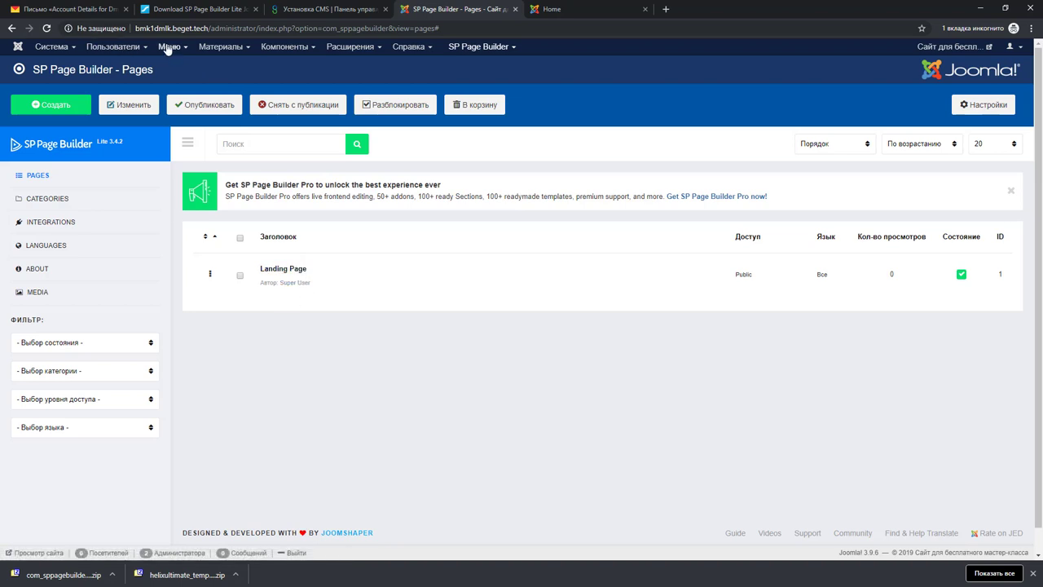
pyautogui.moveTo(279, 280)
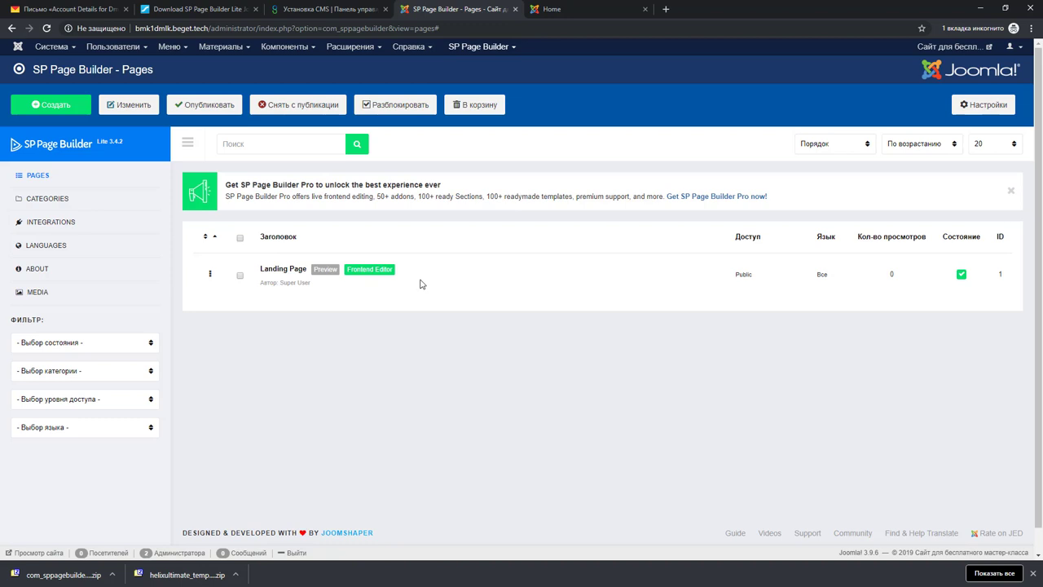
pyautogui.click(324, 269)
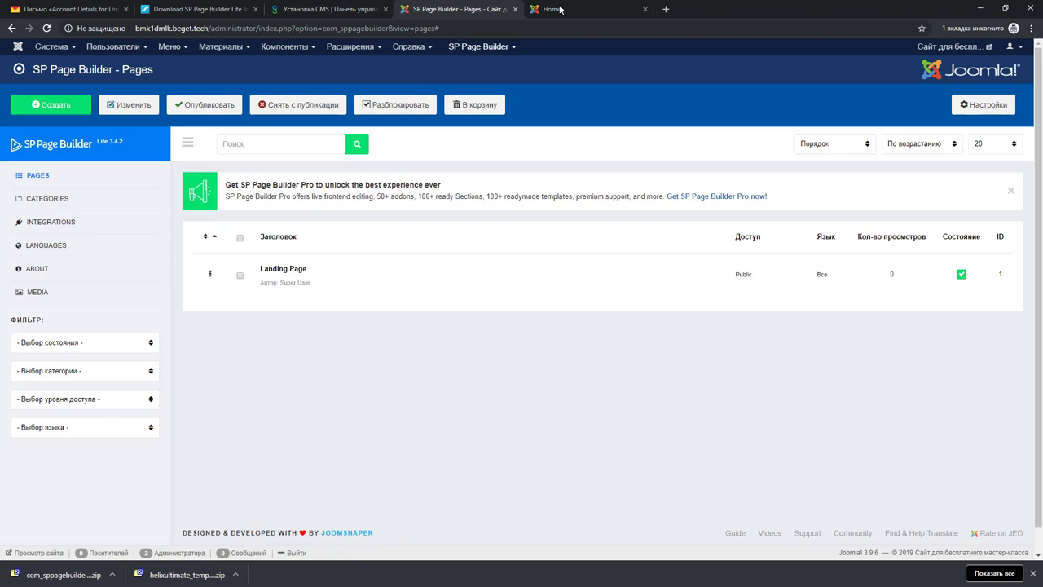
pyautogui.click(220, 29)
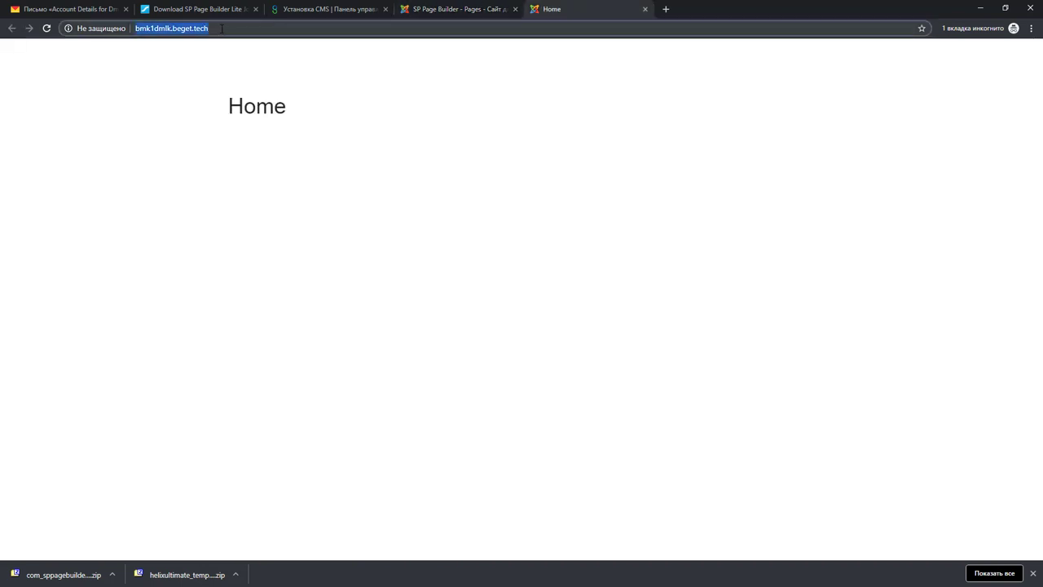
pyautogui.click(171, 30)
pyautogui.moveTo(136, 28); pyautogui.dragTo(211, 29)
pyautogui.click(218, 30)
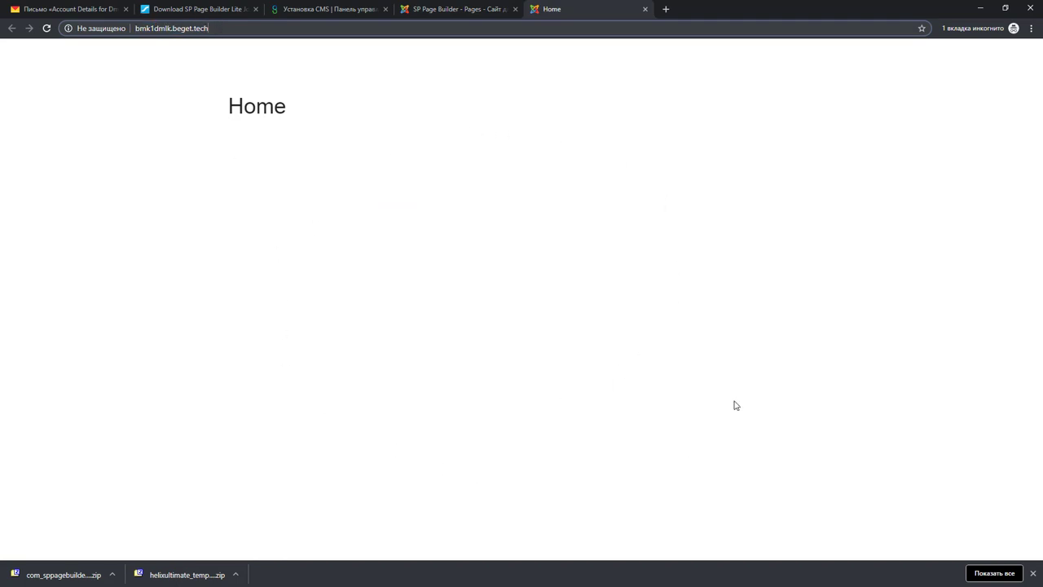
pyautogui.click(445, 8)
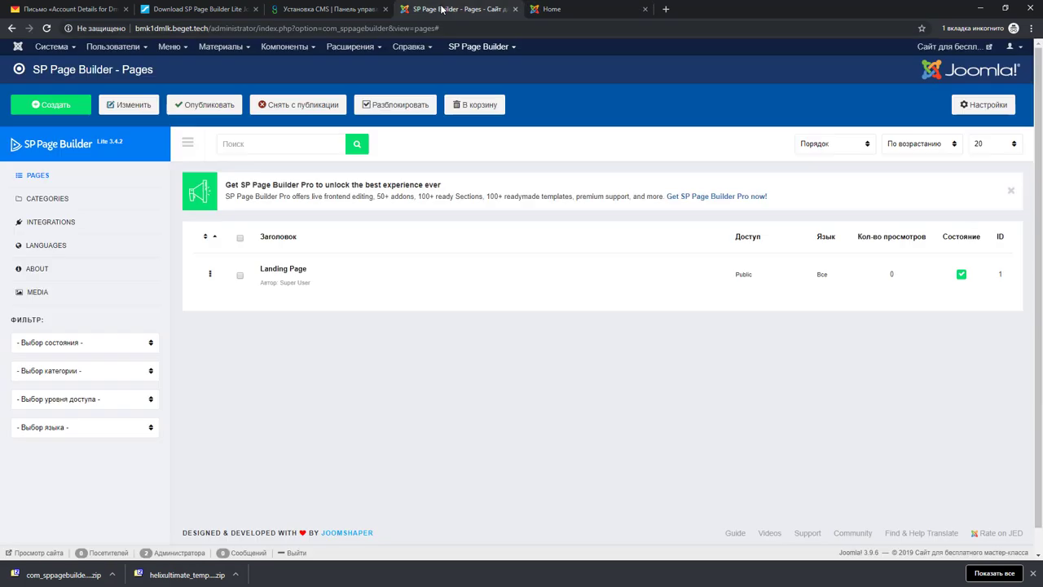
# Step: Check the Main Menu's Featured Articles Home item, then view the site front page
pyautogui.click(173, 48)
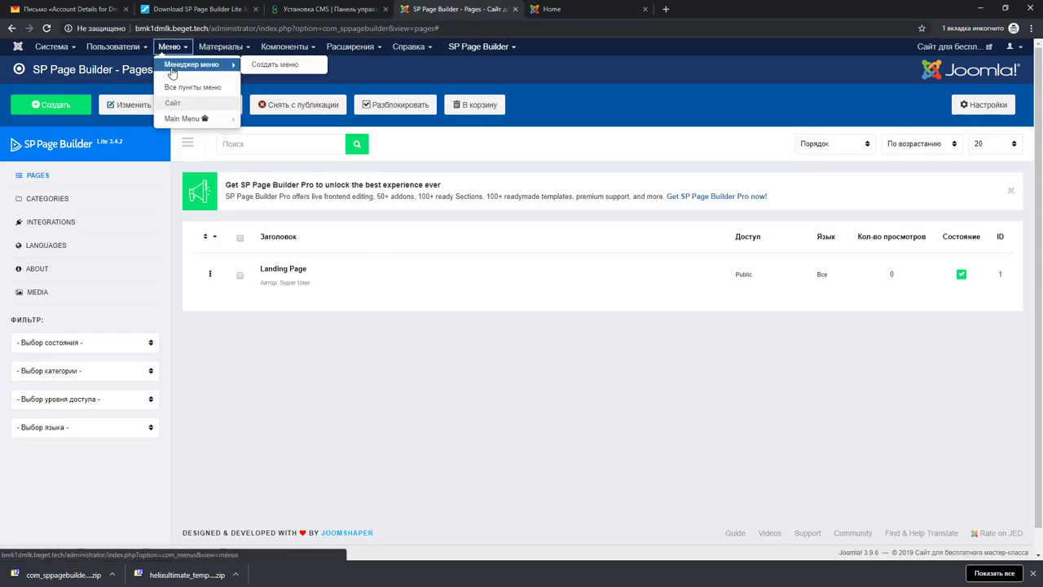
pyautogui.moveTo(182, 120)
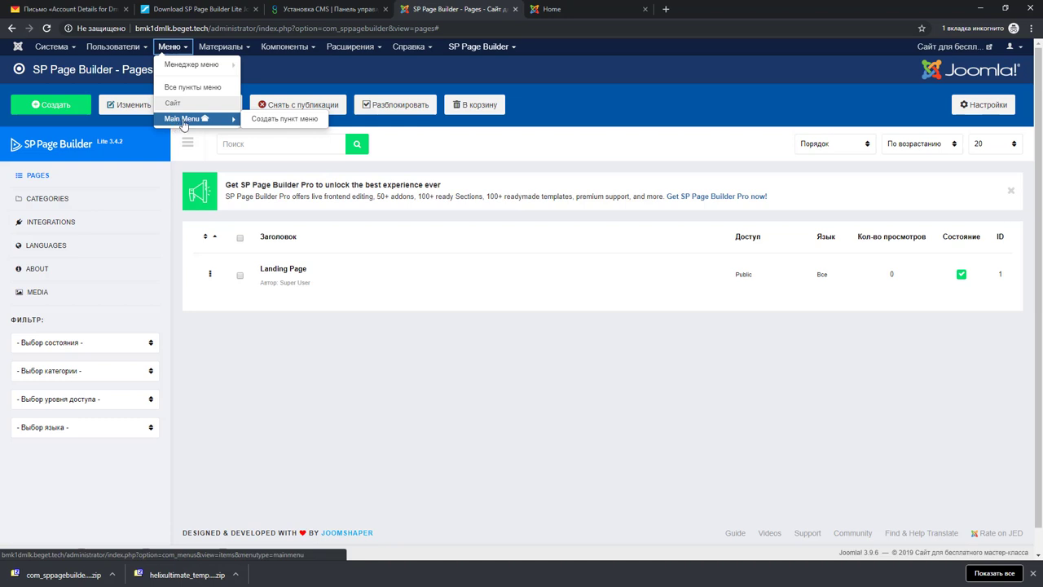
pyautogui.click(182, 120)
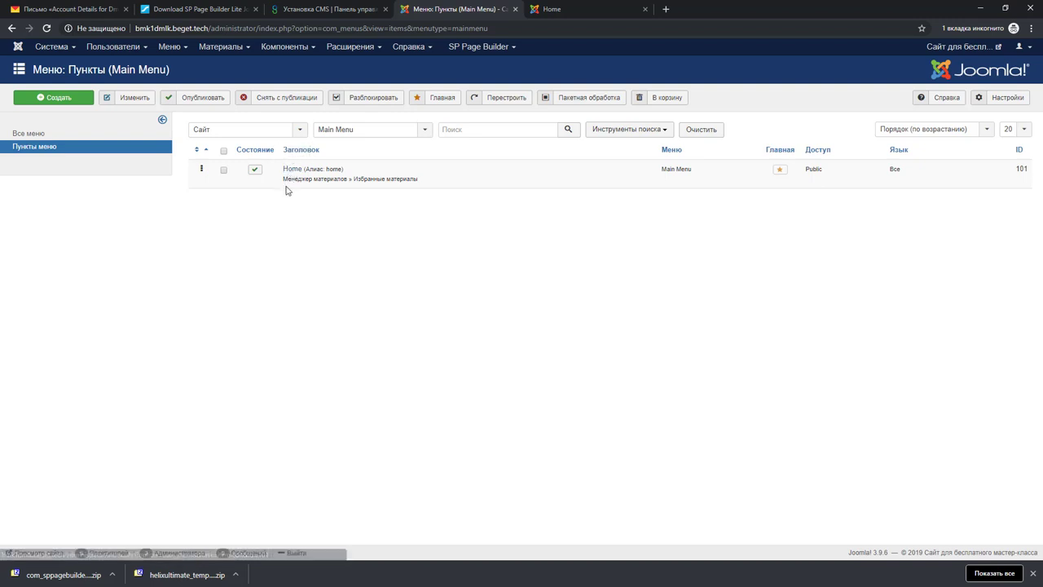
pyautogui.moveTo(303, 180); pyautogui.dragTo(430, 182)
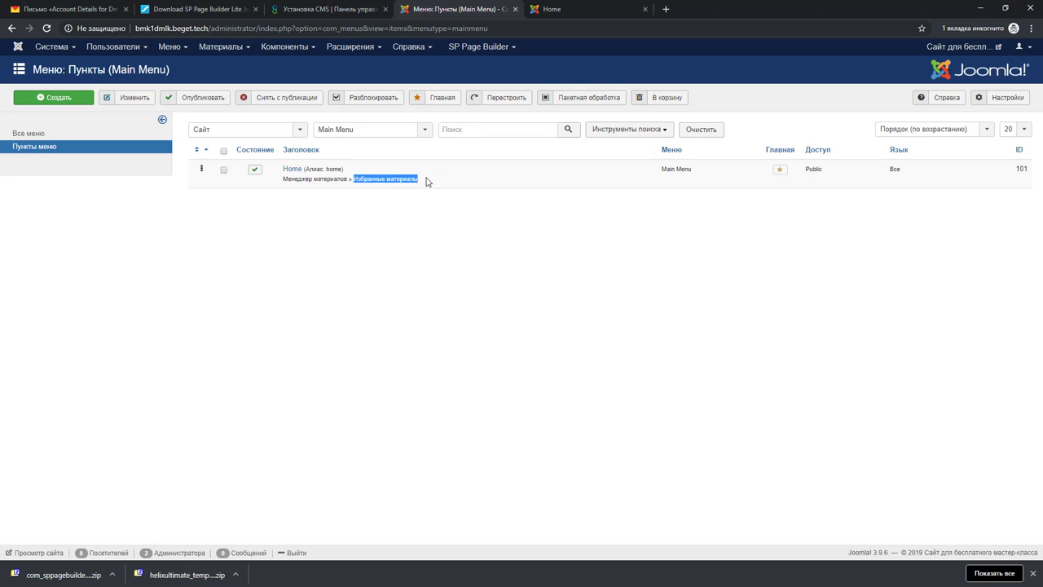
pyautogui.click(425, 181)
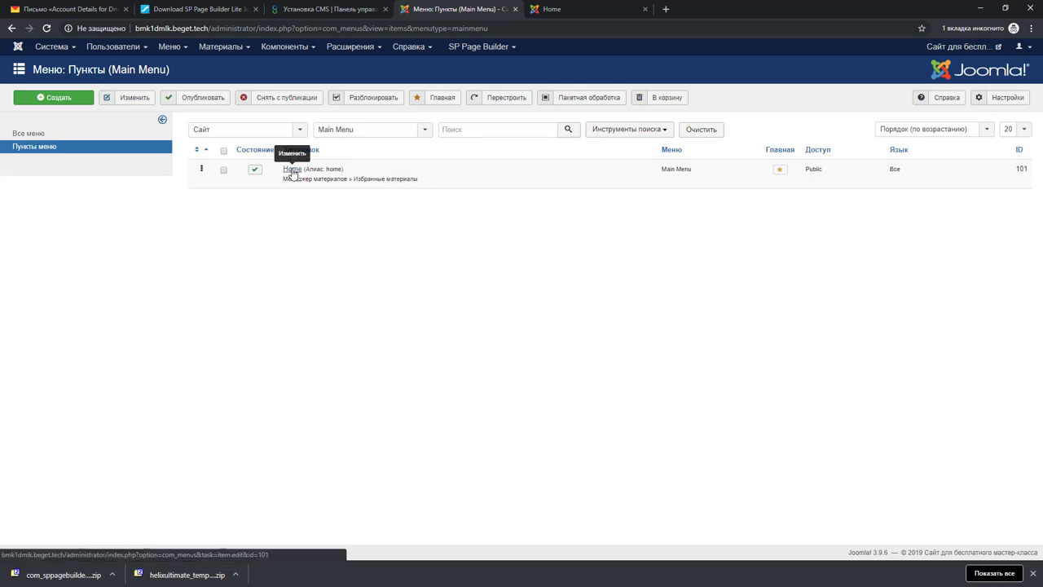
pyautogui.click(546, 11)
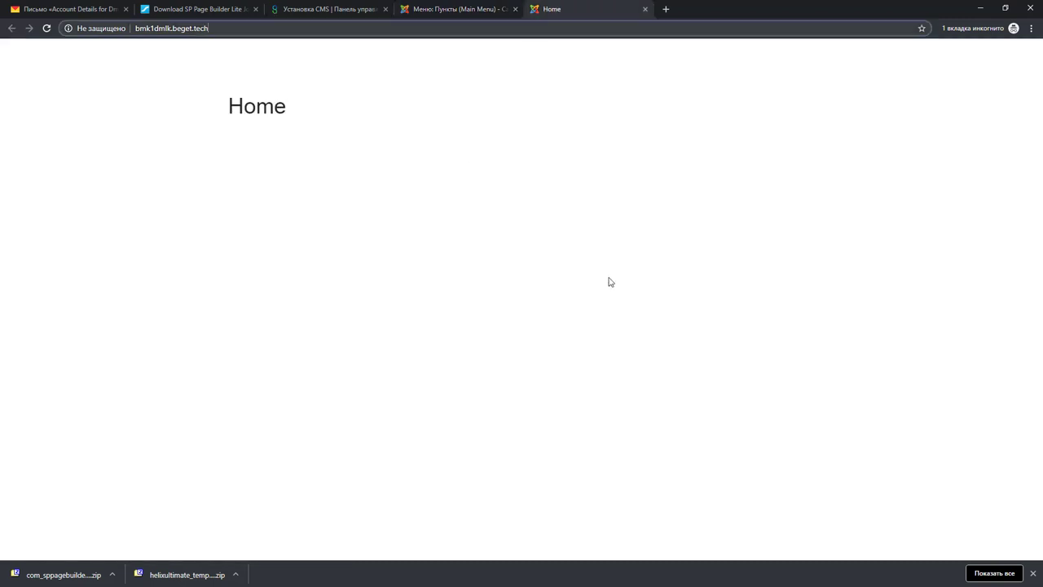
# Step: Change the Home menu item's type to SP Page Builder Page
pyautogui.click(449, 11)
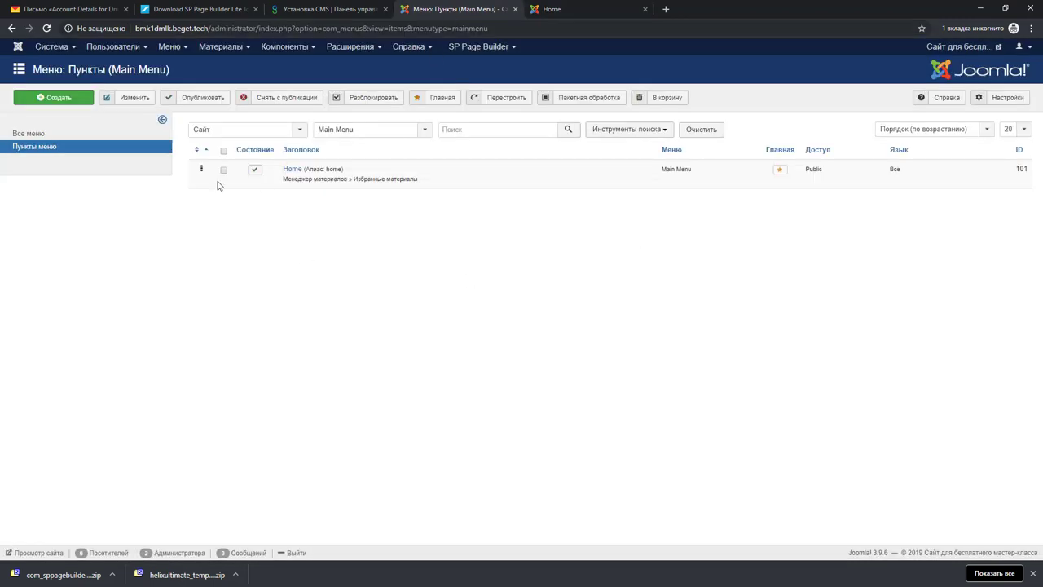
pyautogui.click(291, 169)
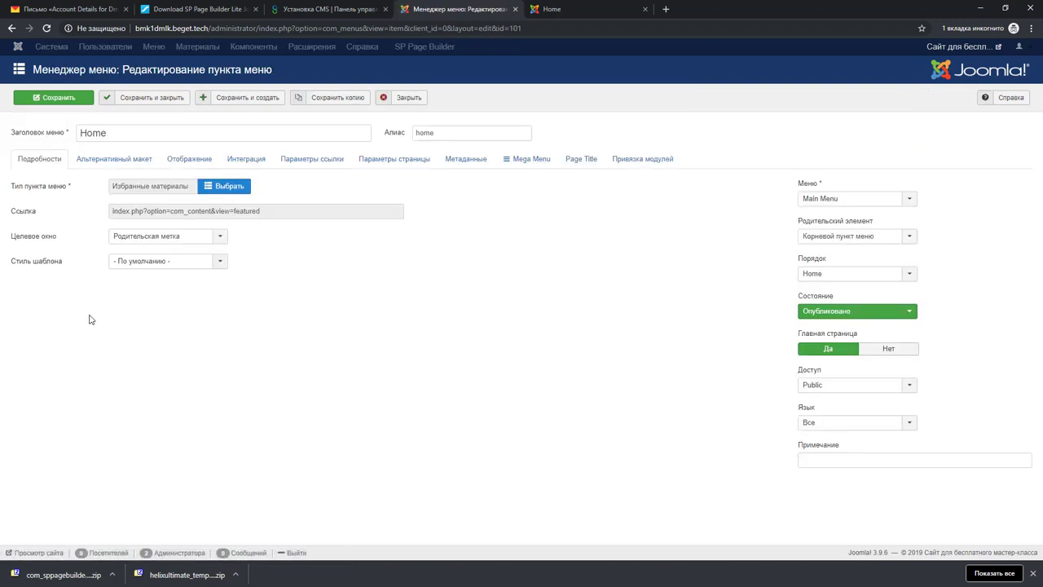
pyautogui.moveTo(33, 191)
pyautogui.click(232, 188)
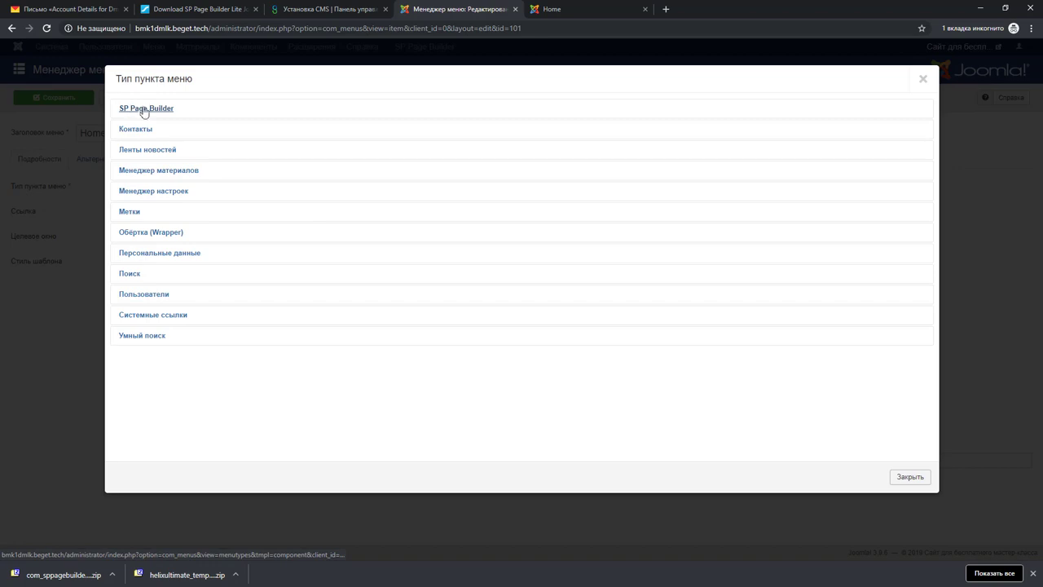
pyautogui.click(148, 114)
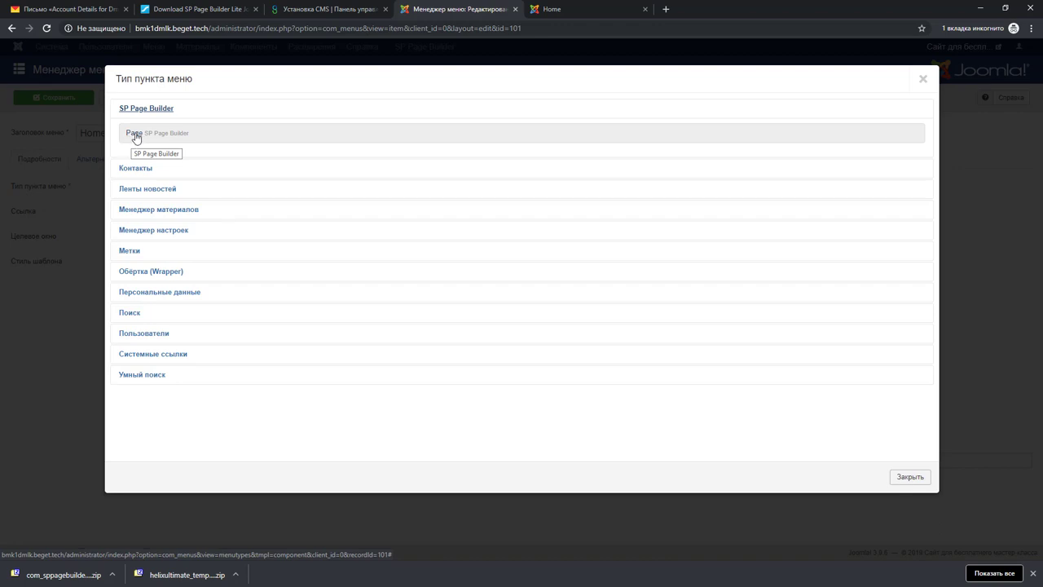
pyautogui.click(135, 136)
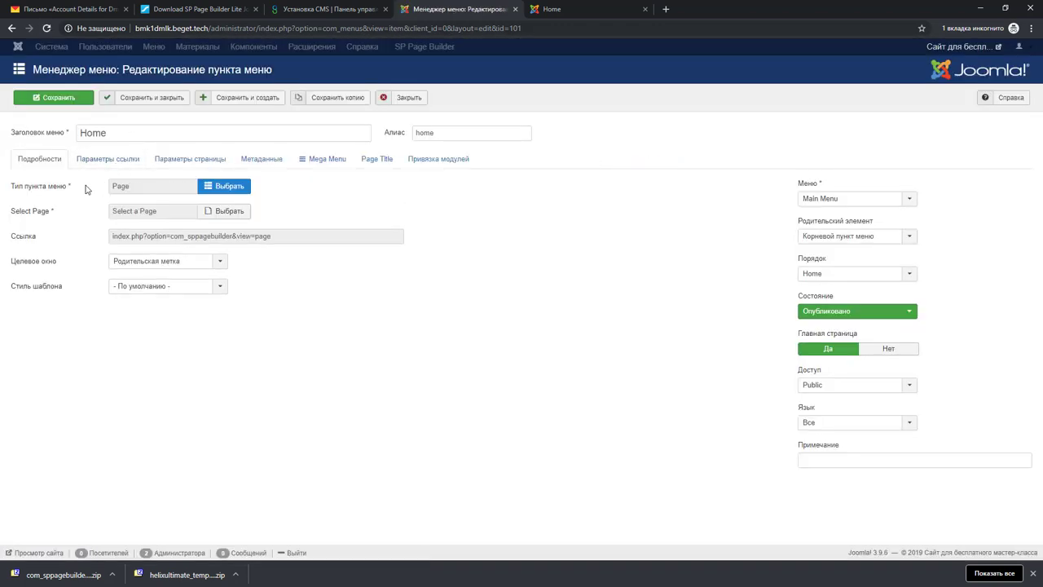
# Step: Select 'Landing Page' as the Home item's linked SP Page Builder page
pyautogui.moveTo(79, 193)
pyautogui.moveTo(48, 214)
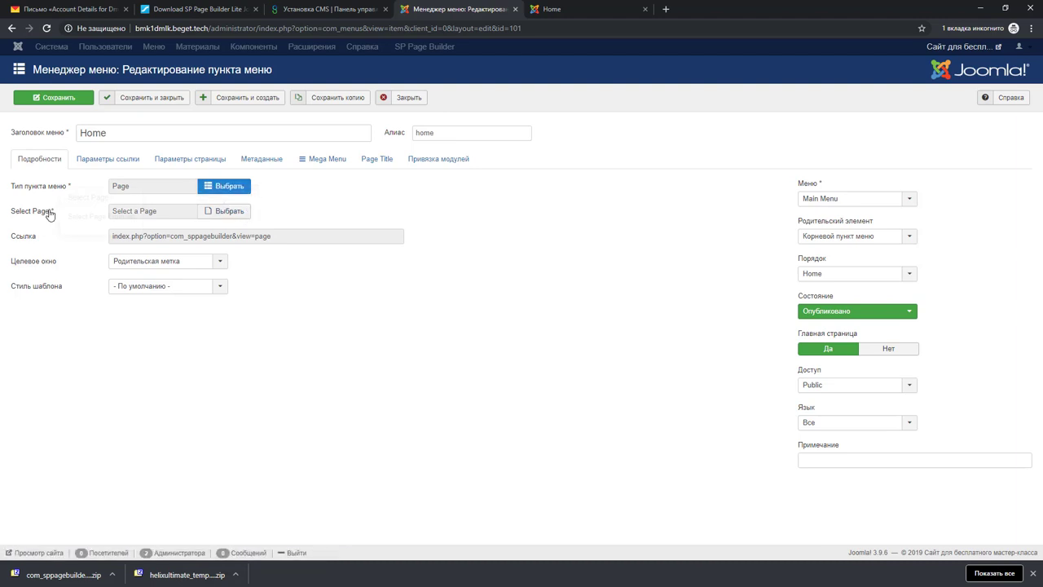
pyautogui.click(227, 212)
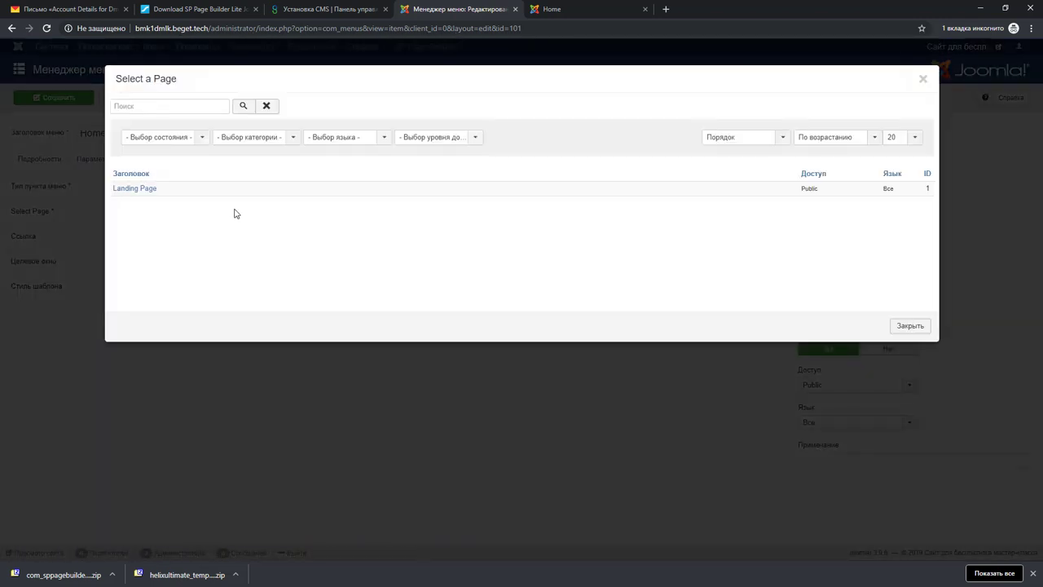
pyautogui.click(132, 191)
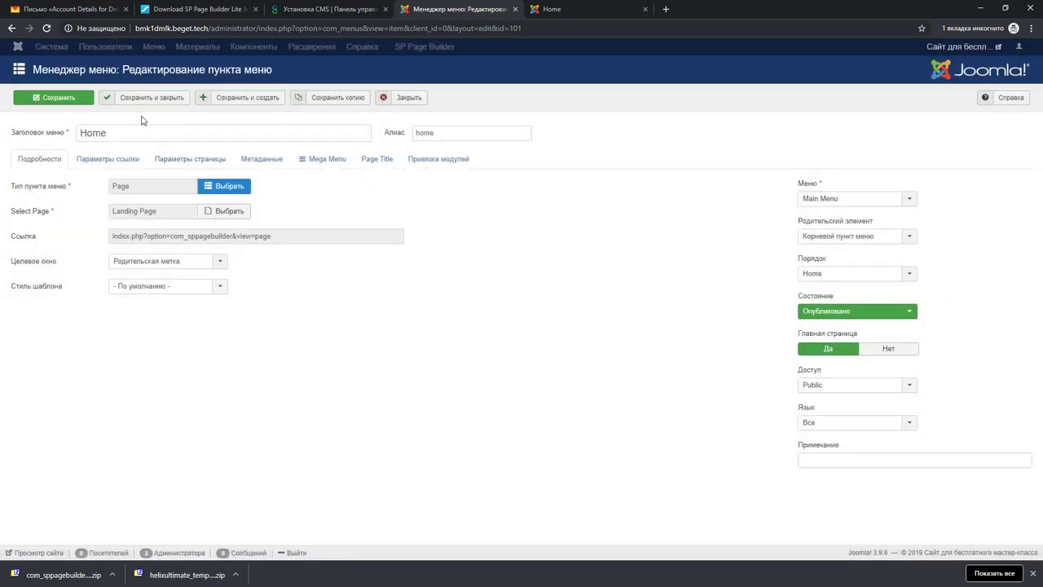
# Step: Save the Home menu item and confirm the reloaded front page shows Landing Page
pyautogui.click(73, 98)
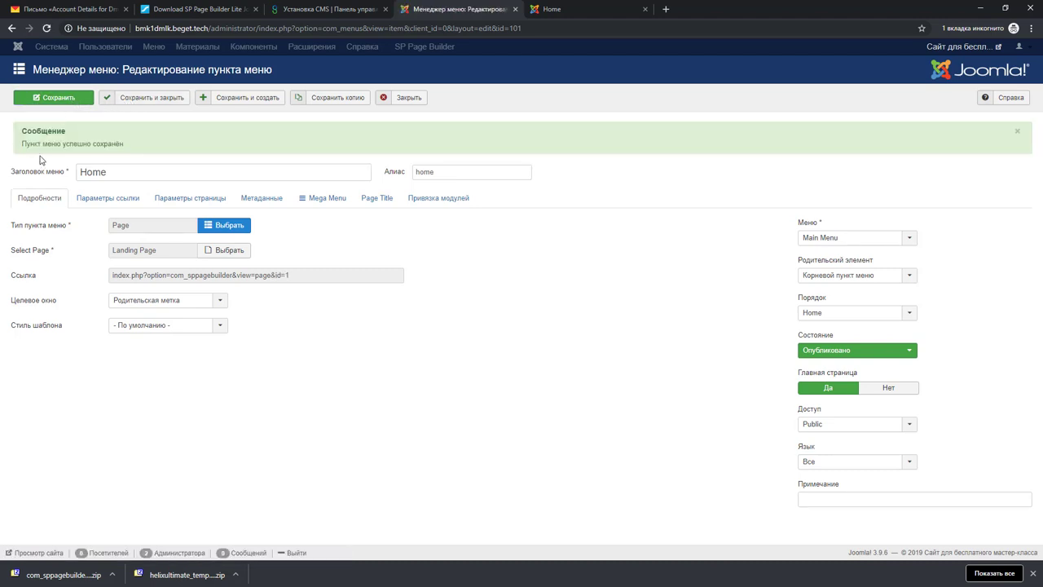
pyautogui.click(565, 9)
pyautogui.click(46, 29)
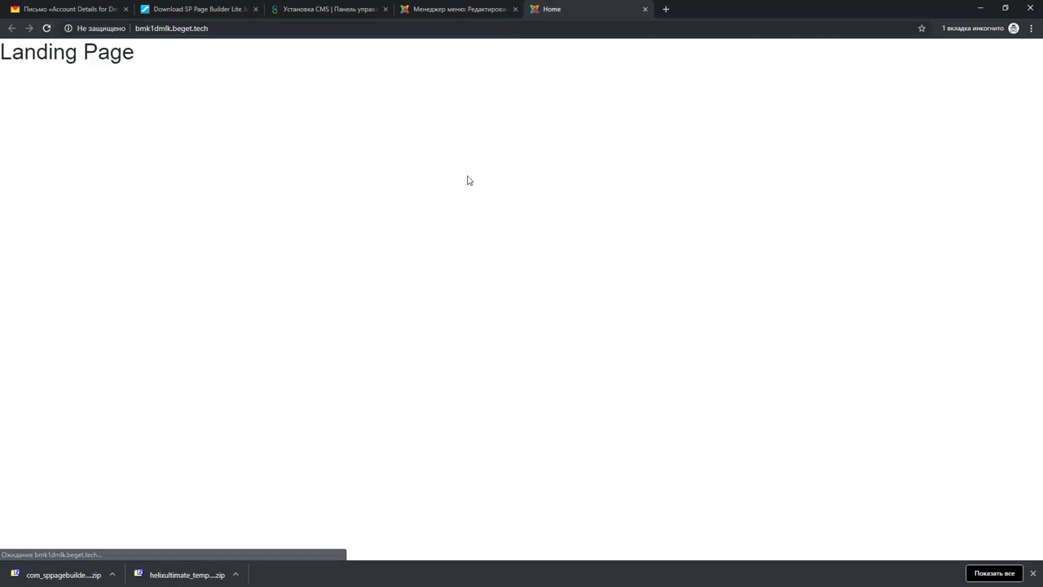
pyautogui.moveTo(137, 57); pyautogui.dragTo(8, 57)
pyautogui.click(423, 137)
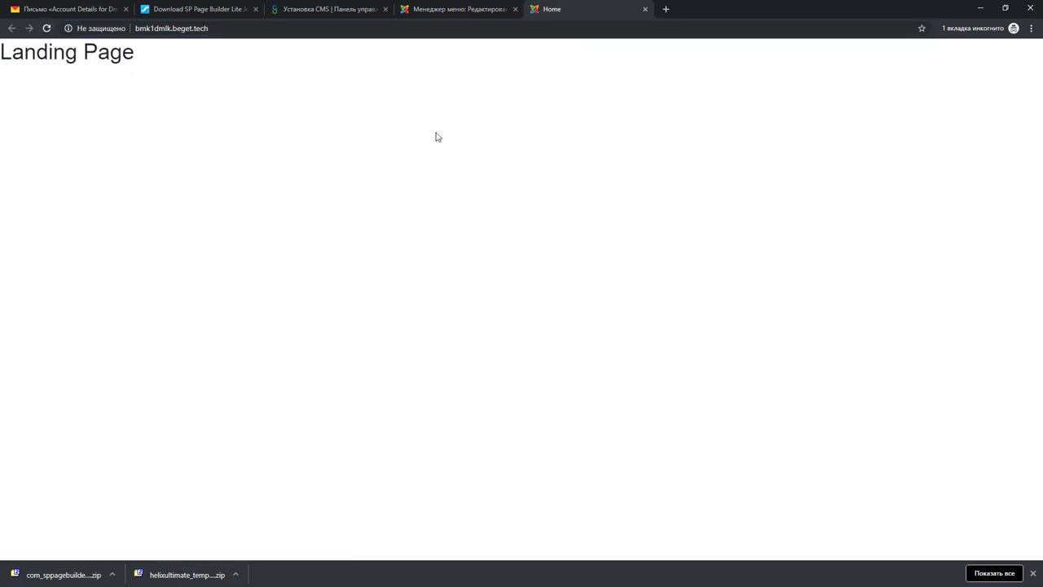
pyautogui.click(453, 11)
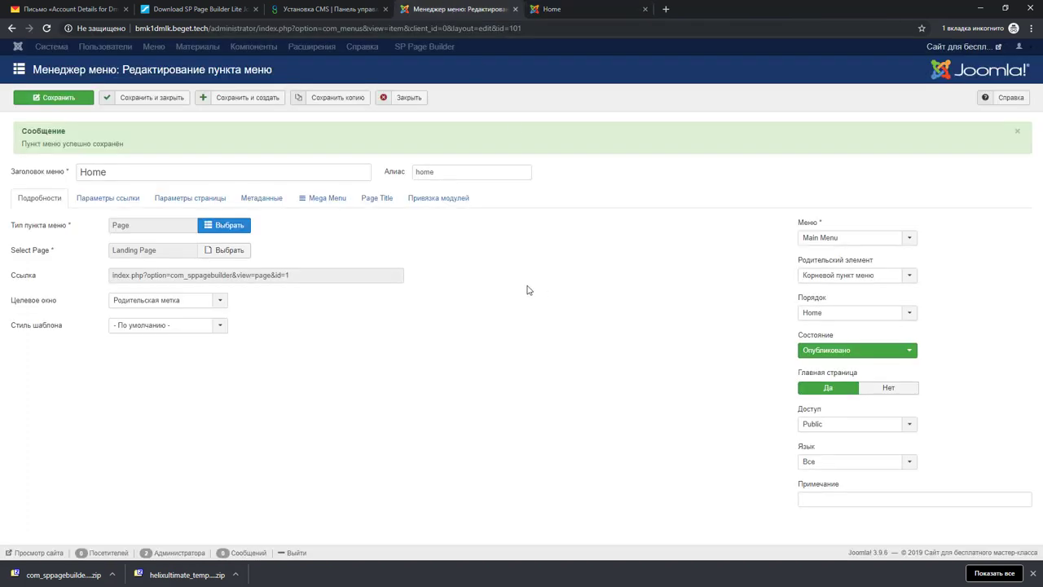
pyautogui.click(570, 10)
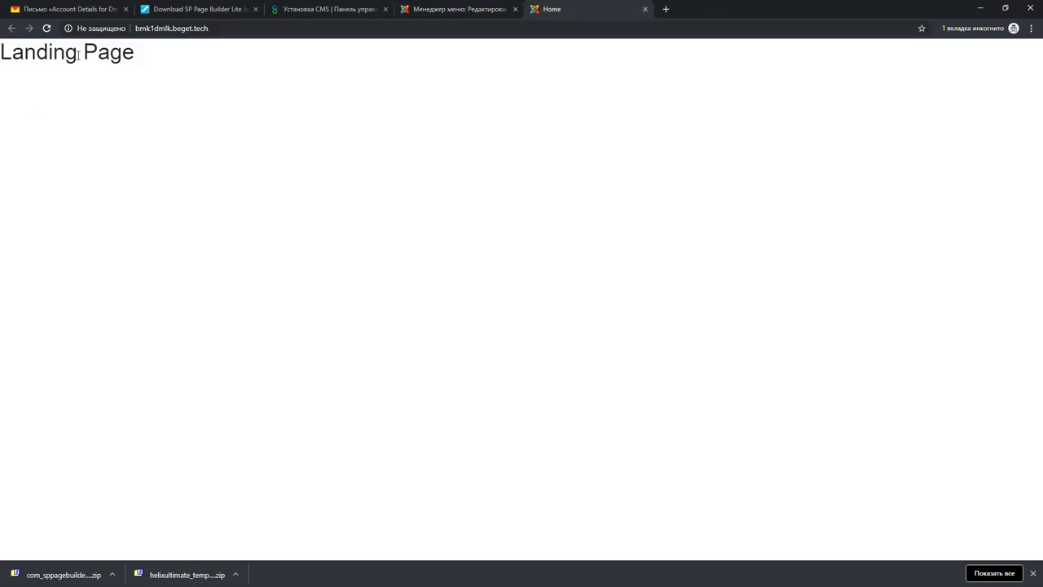
pyautogui.click(424, 7)
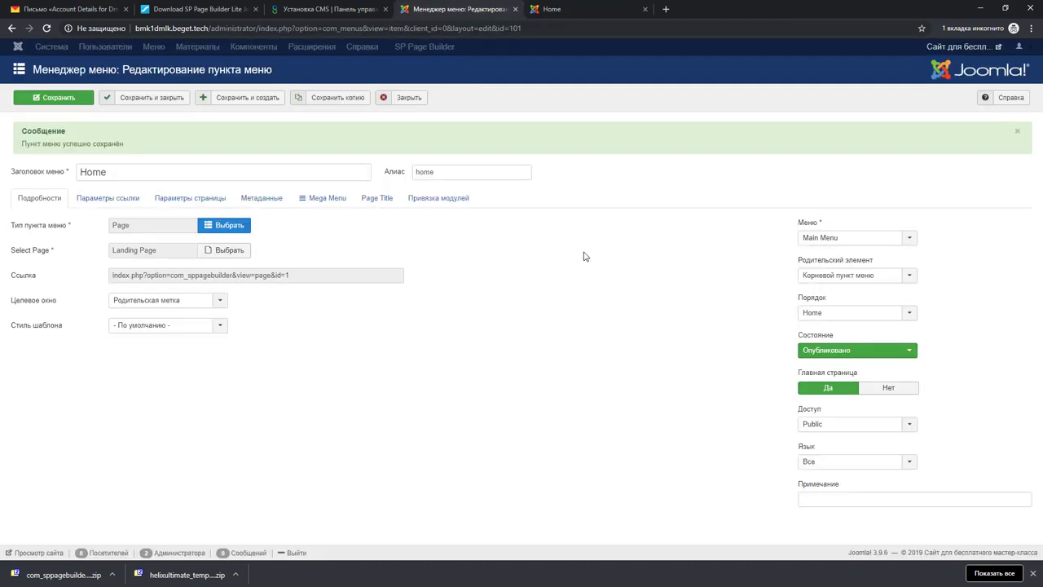
# Step: Set Show Page Heading to No for the Home item and save
pyautogui.click(90, 199)
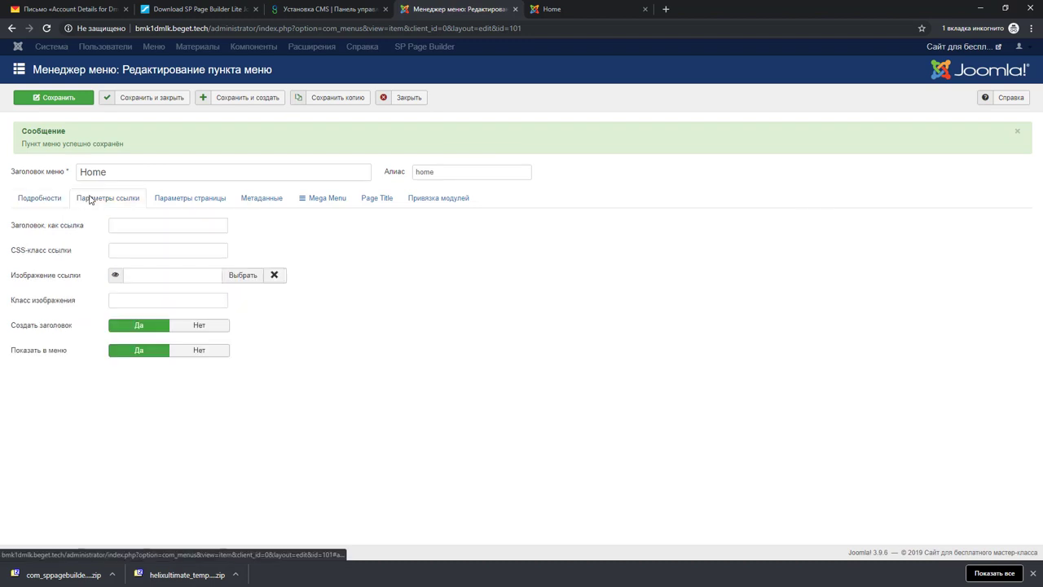
pyautogui.click(190, 200)
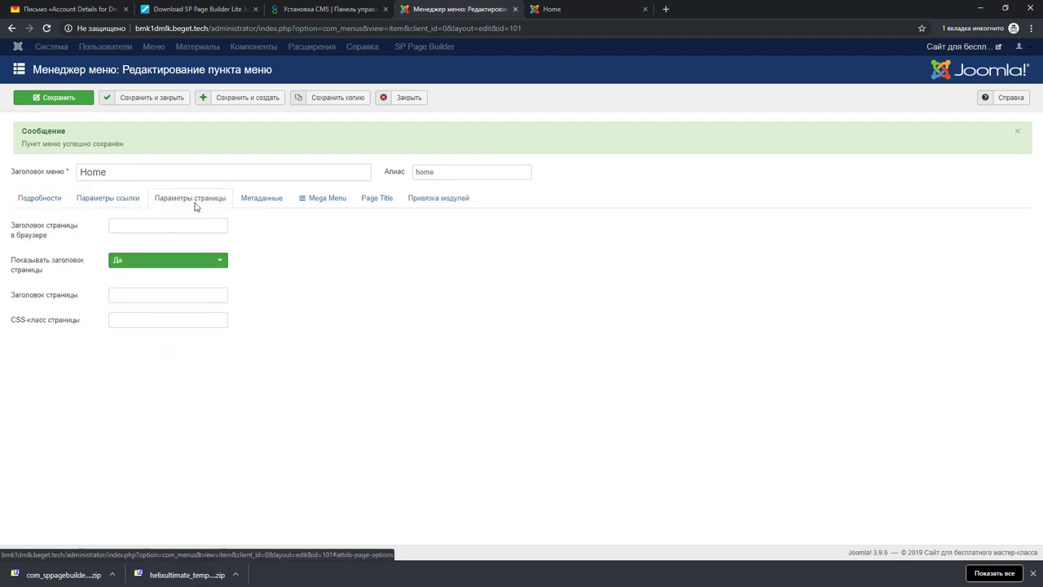
pyautogui.moveTo(26, 269)
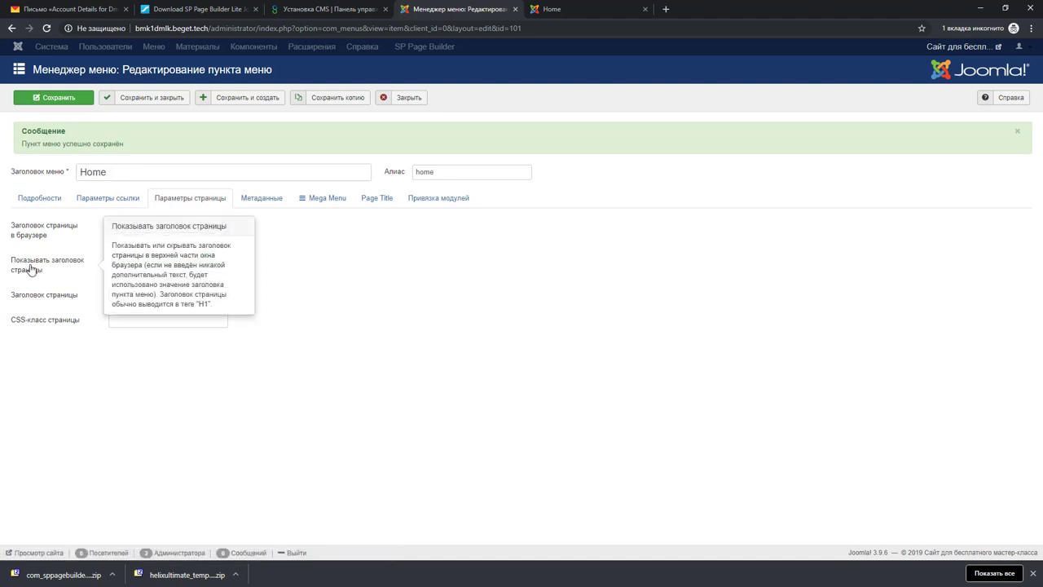
pyautogui.click(149, 263)
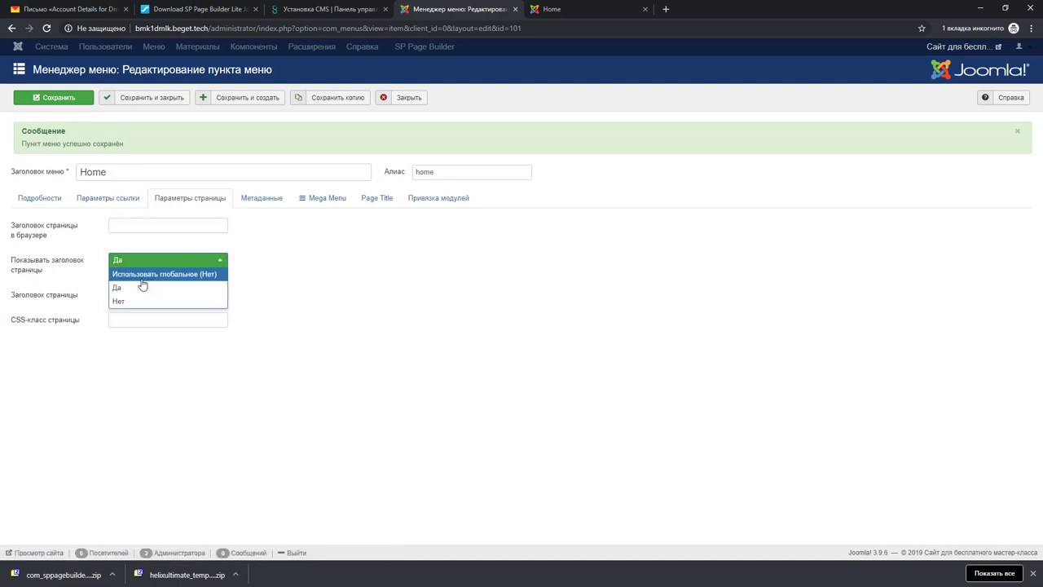
pyautogui.click(139, 303)
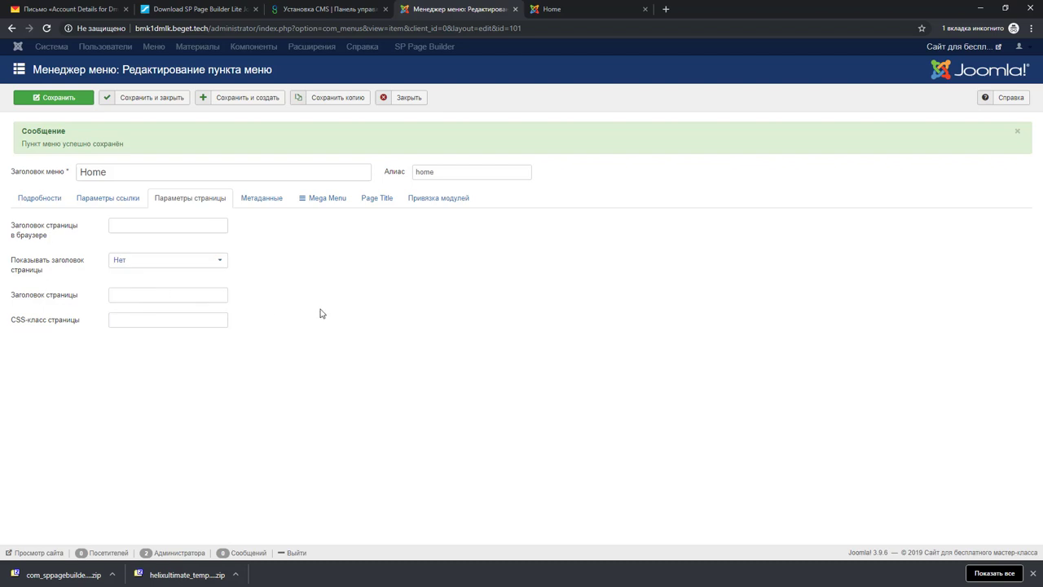
pyautogui.click(70, 99)
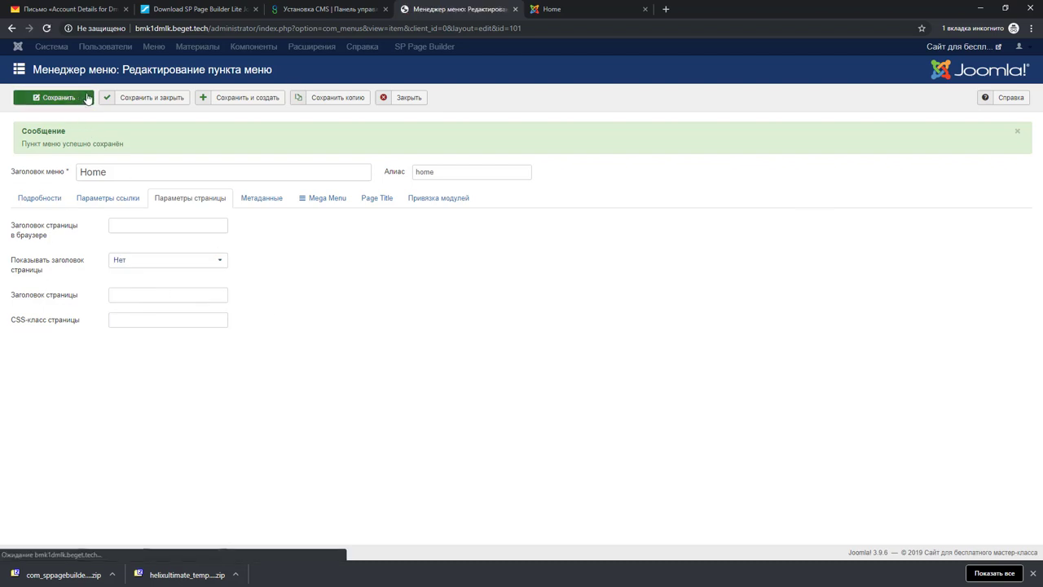
# Step: Reload the front page to verify the hidden heading, then save and close Home
pyautogui.click(576, 16)
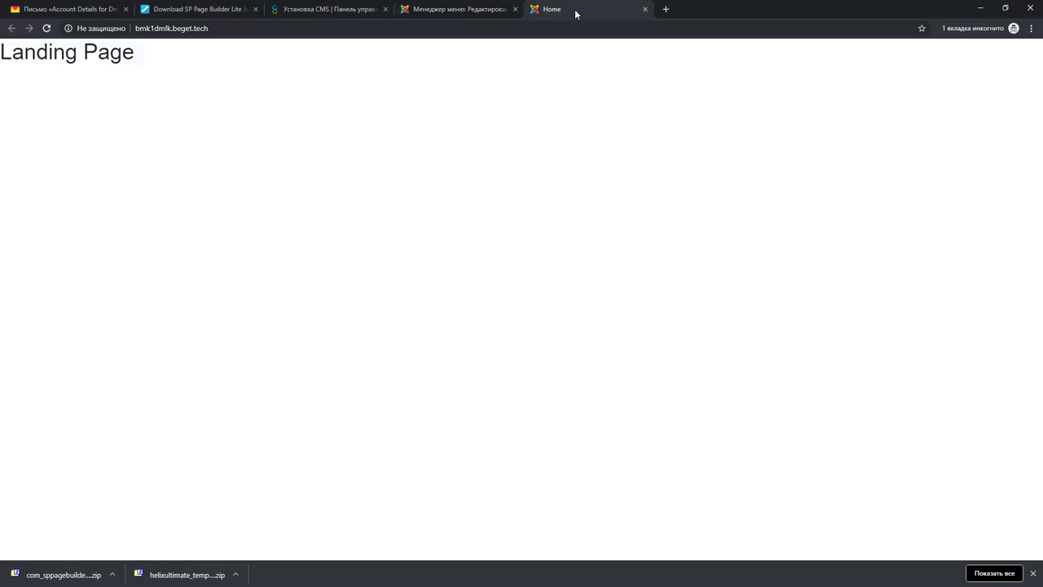
pyautogui.click(47, 28)
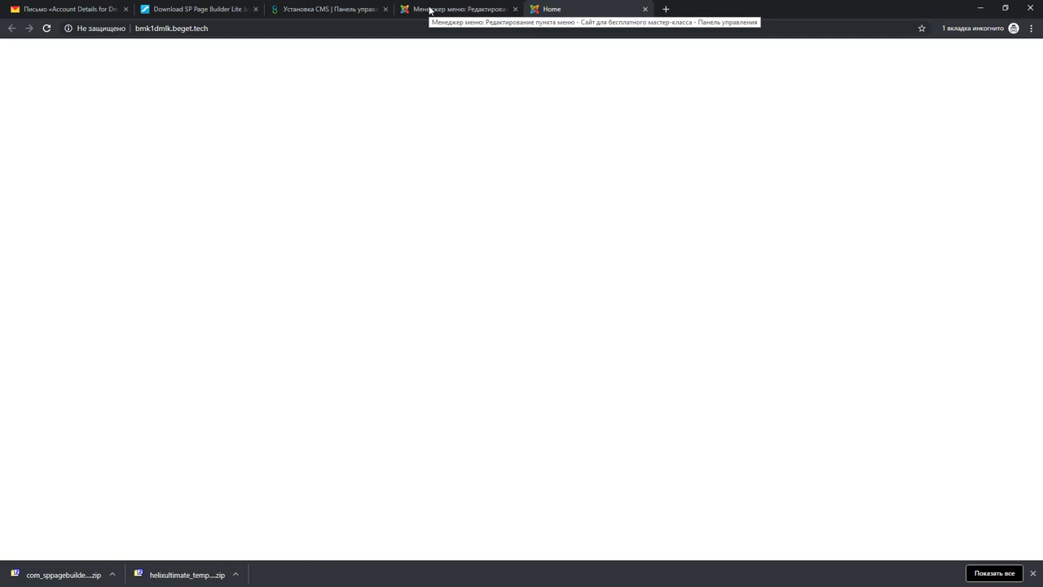
pyautogui.click(460, 11)
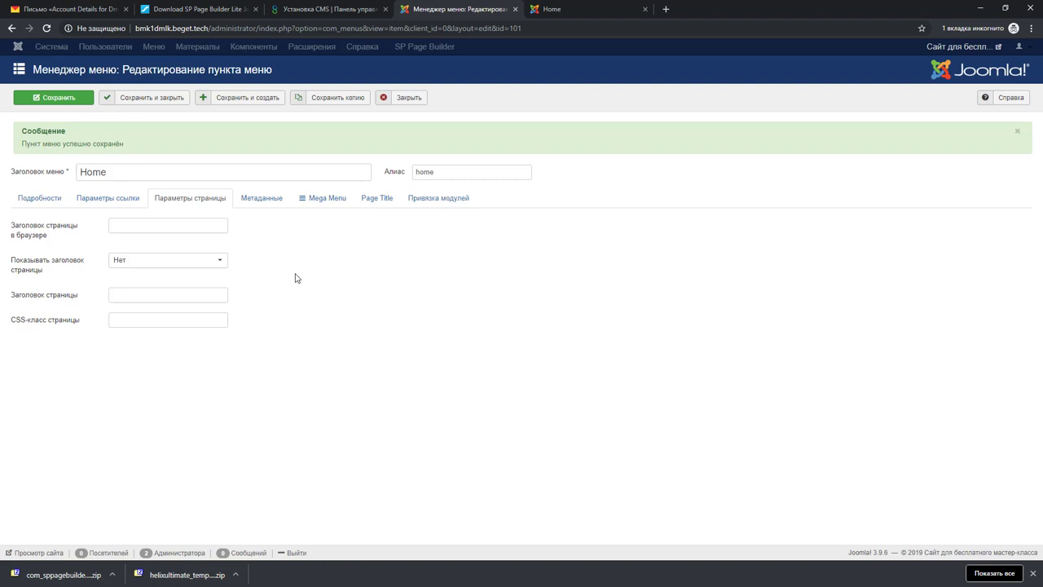
pyautogui.click(606, 11)
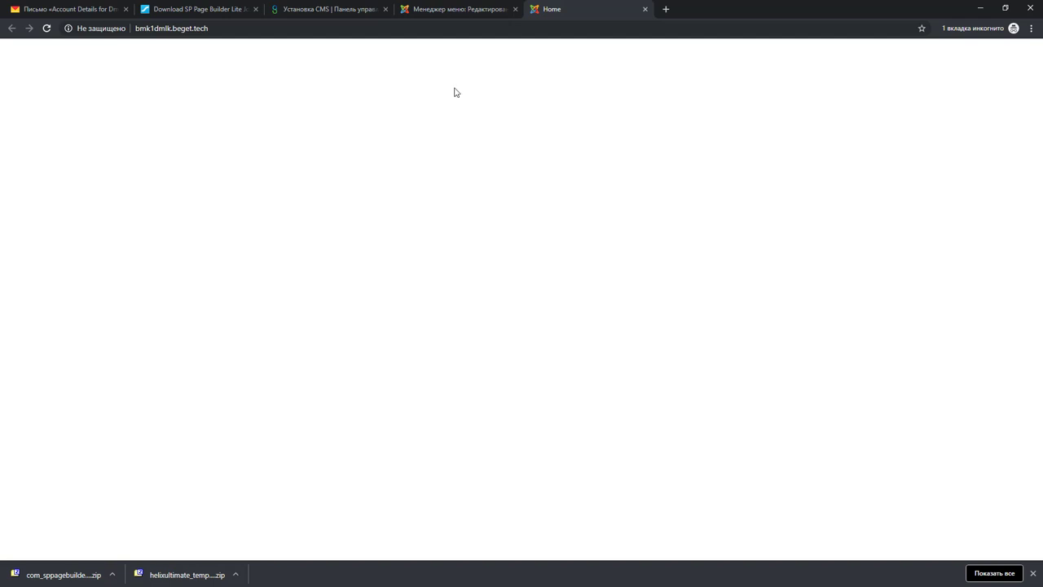
pyautogui.click(452, 9)
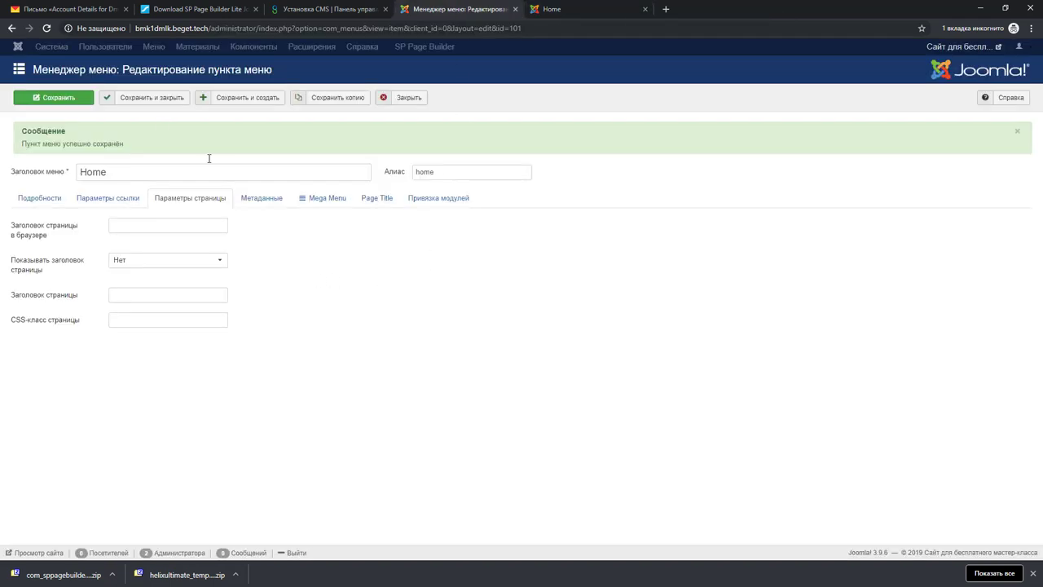
pyautogui.click(162, 98)
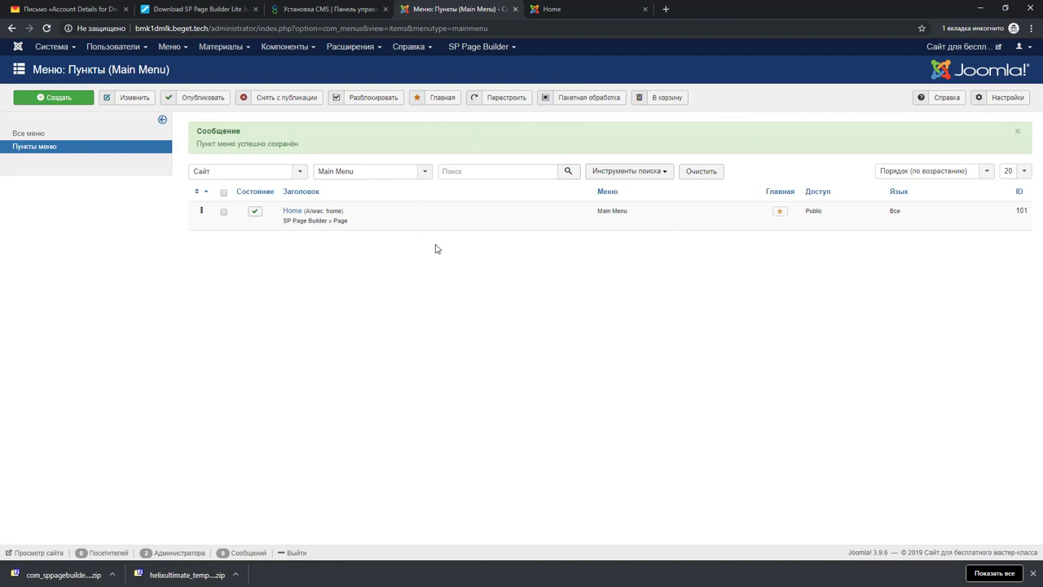
# Step: Open Global Configuration from System and show its System settings tab
pyautogui.click(54, 47)
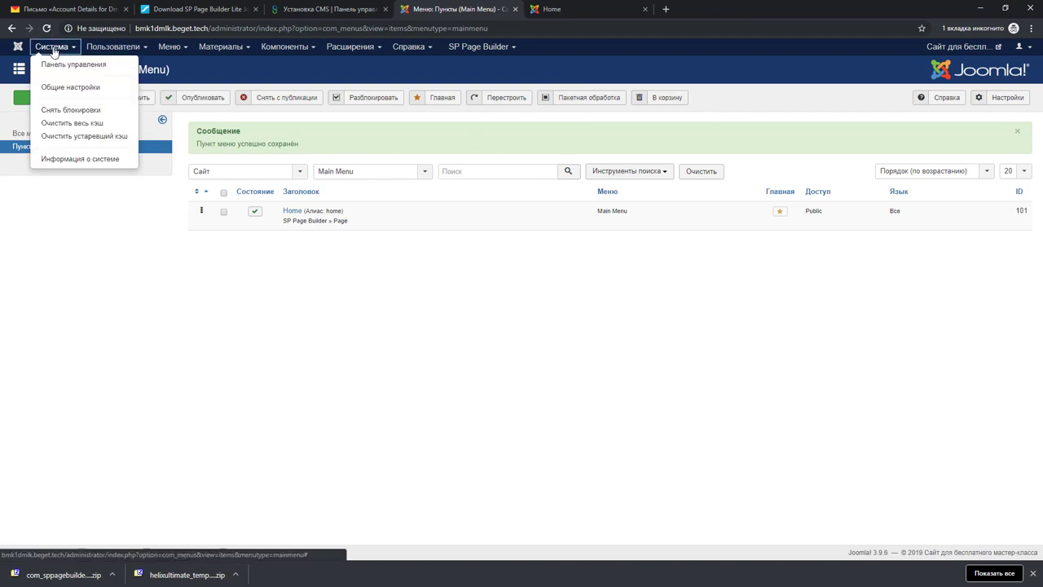
pyautogui.click(53, 86)
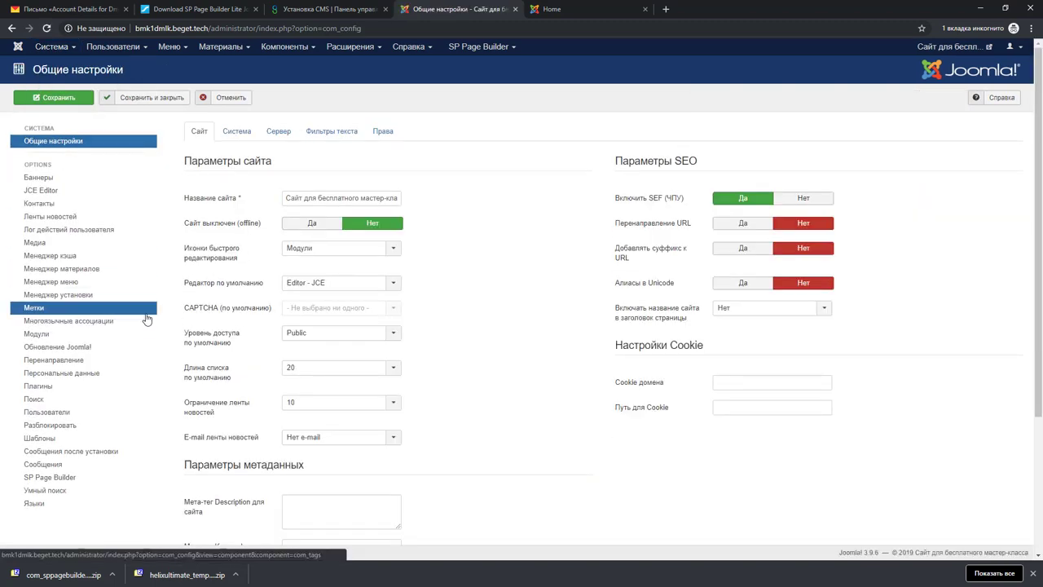
pyautogui.scroll(-3, 475, 349)
pyautogui.scroll(3, 476, 347)
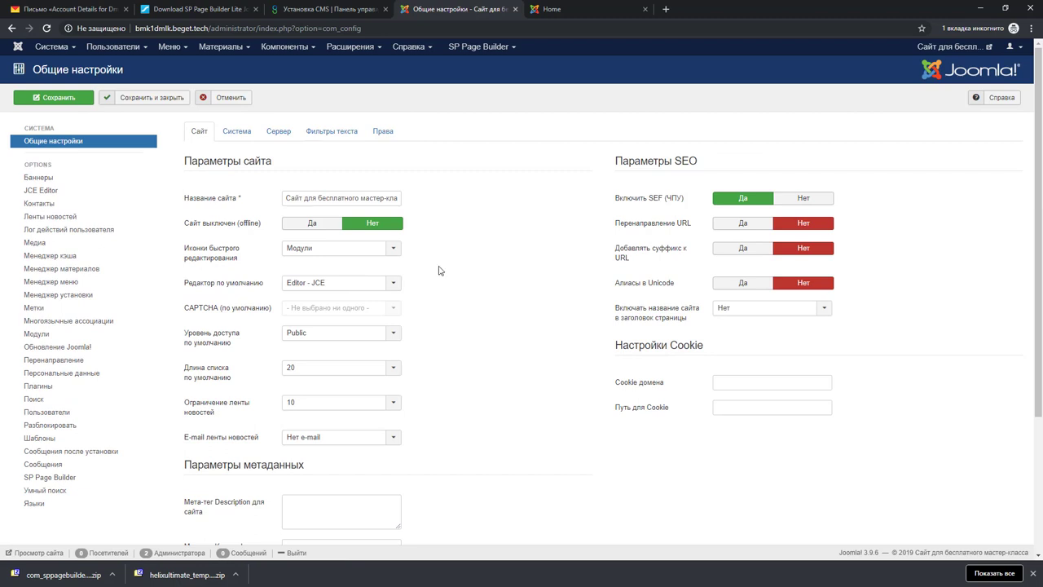
pyautogui.click(234, 135)
pyautogui.scroll(-2, 442, 303)
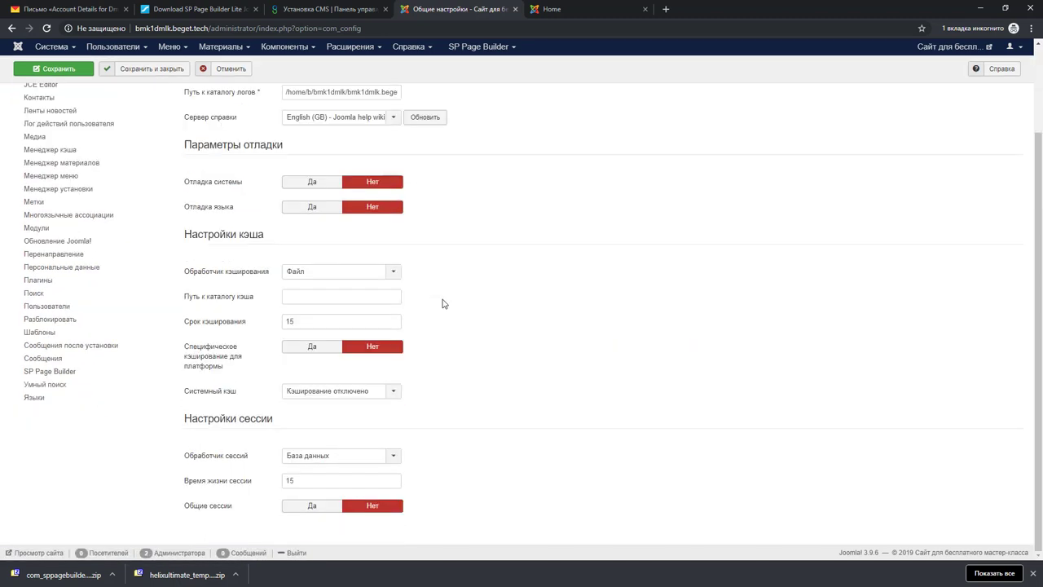
pyautogui.scroll(3, 219, 415)
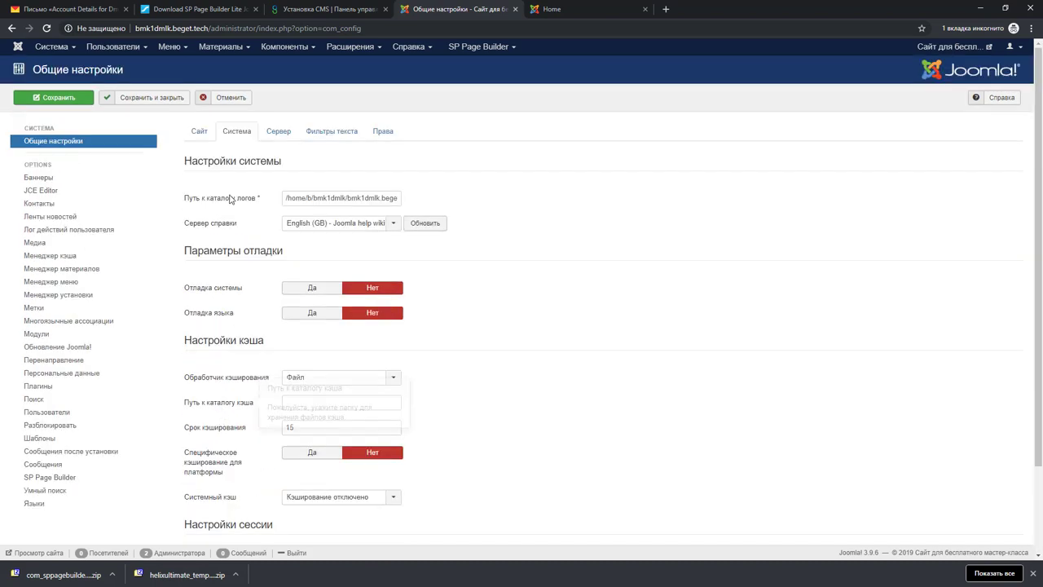
pyautogui.scroll(-3, 249, 342)
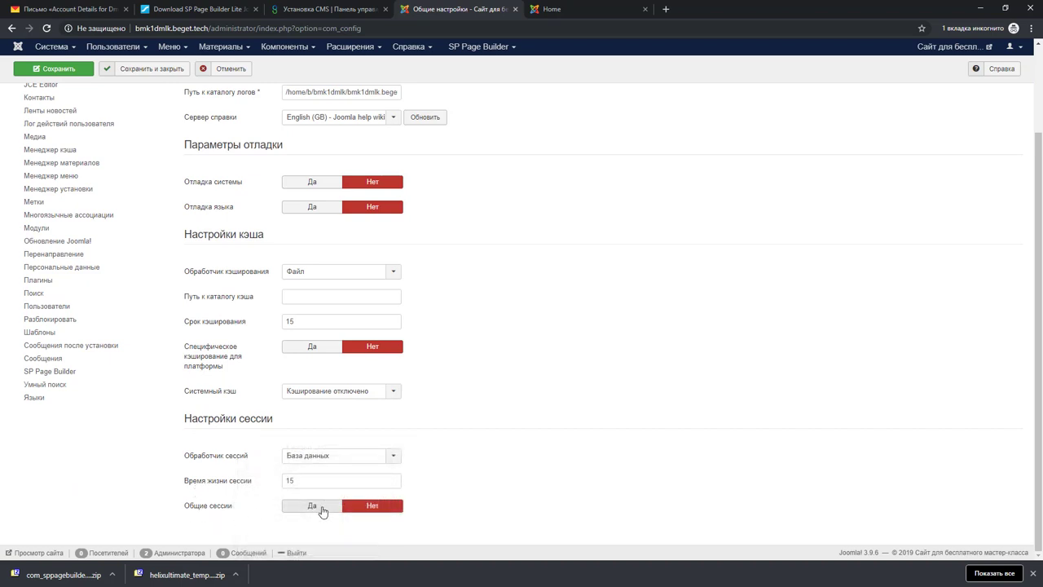
# Step: Switch Общие сессии to Да and change the session lifetime from 15 to 150
pyautogui.click(323, 511)
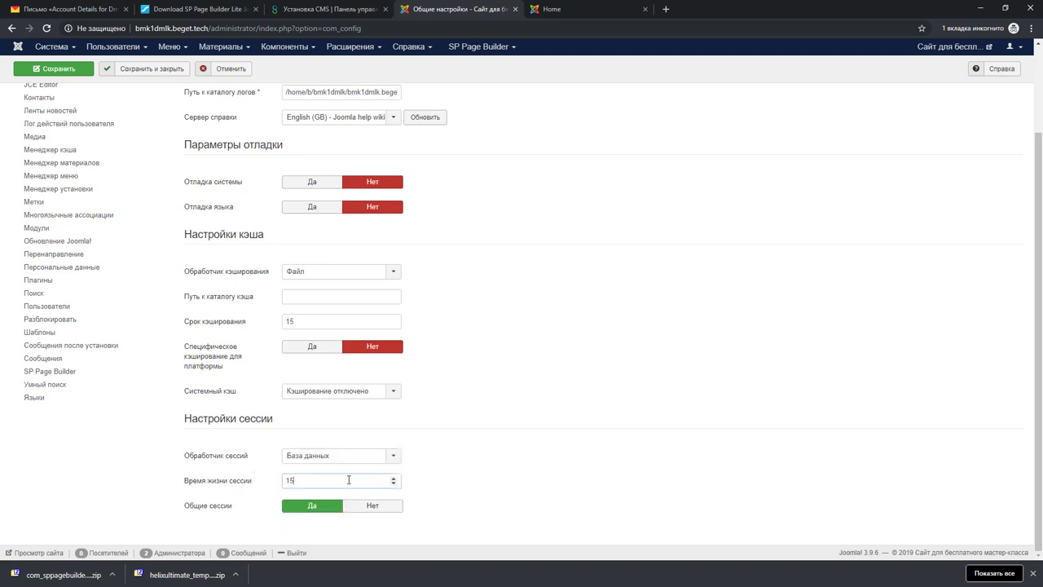
pyautogui.click(348, 480)
pyautogui.write('0')
pyautogui.click(337, 481)
pyautogui.scroll(3, 366, 428)
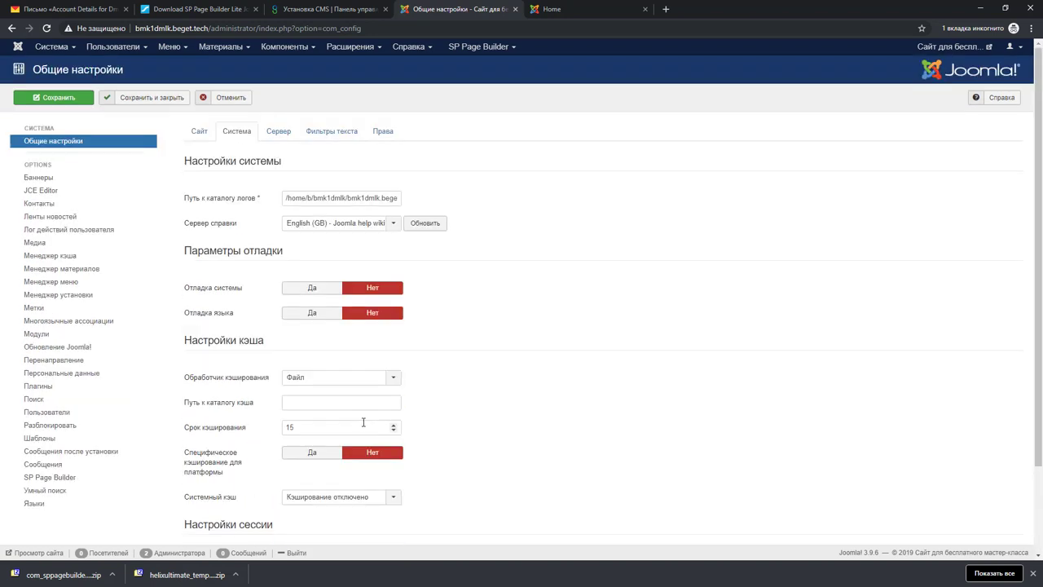
# Step: Save the configuration, then log back in as admin using the password copied from the hosting panel
pyautogui.click(69, 101)
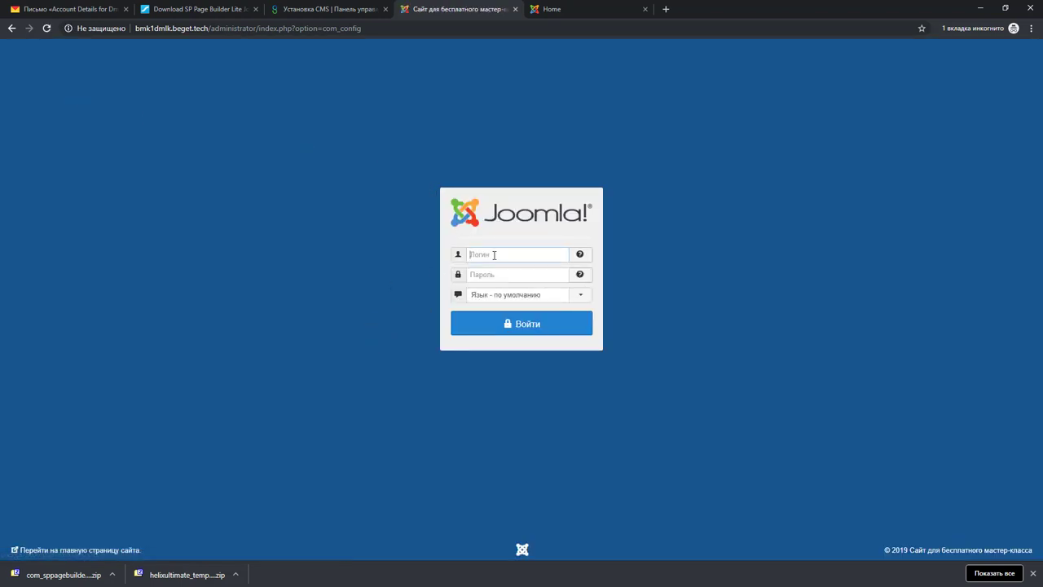
pyautogui.write('goncharov')
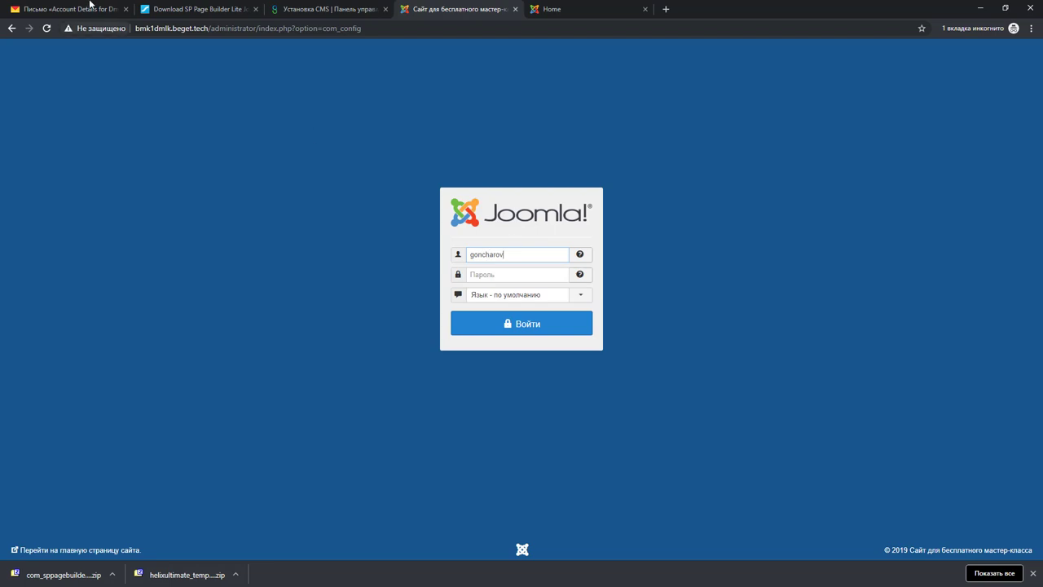
pyautogui.click(296, 15)
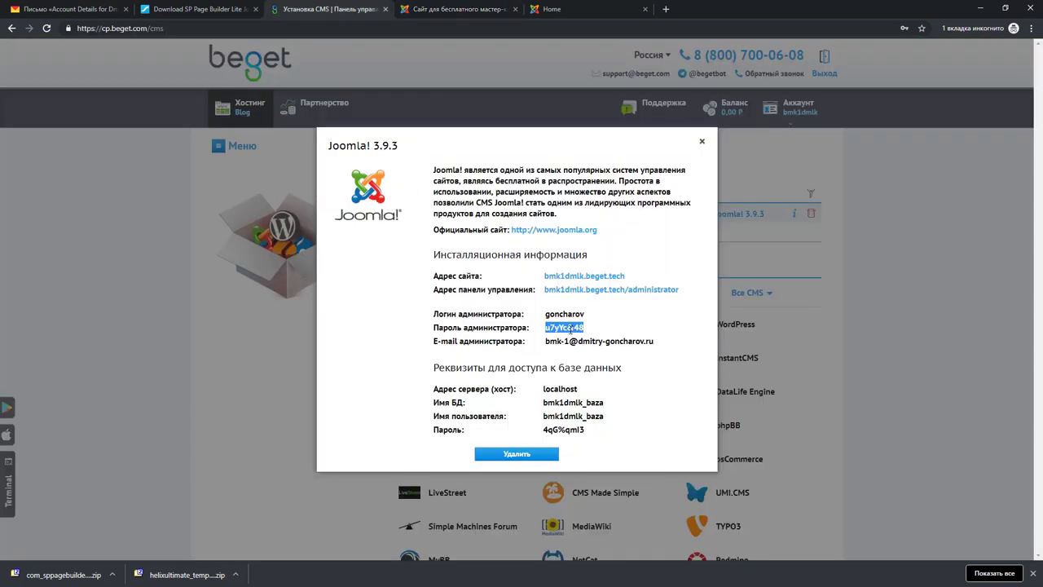
pyautogui.rightClick(570, 327)
pyautogui.click(607, 336)
pyautogui.click(565, 12)
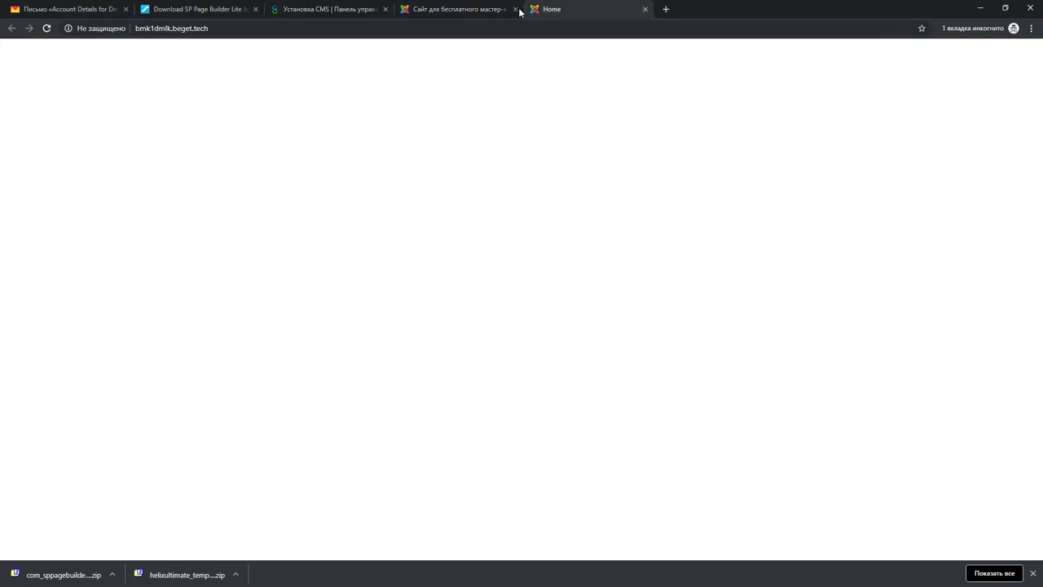
pyautogui.click(479, 11)
pyautogui.click(521, 273)
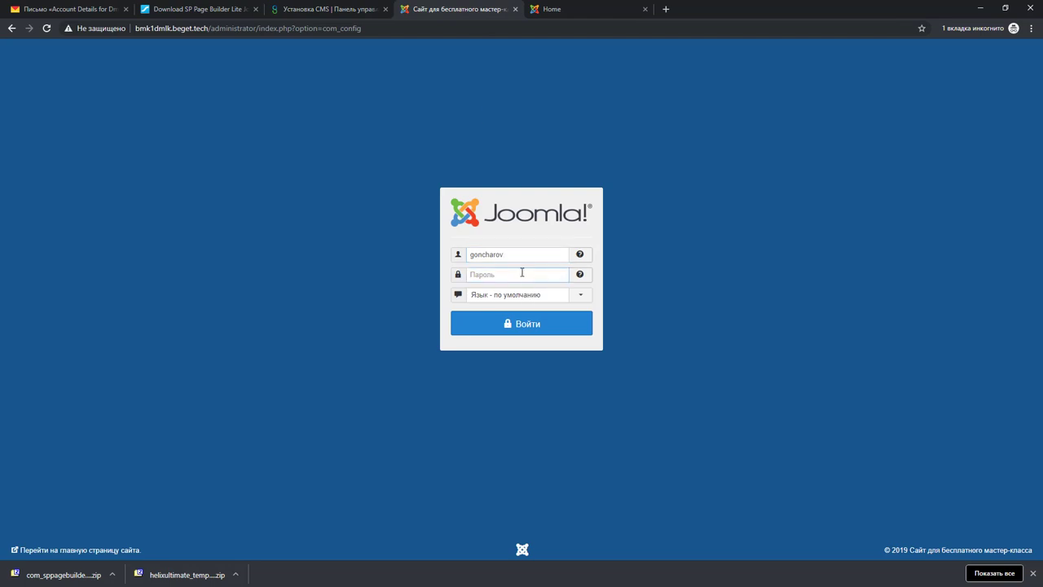
pyautogui.hotkey('ctrl', 'v')
pyautogui.click(526, 323)
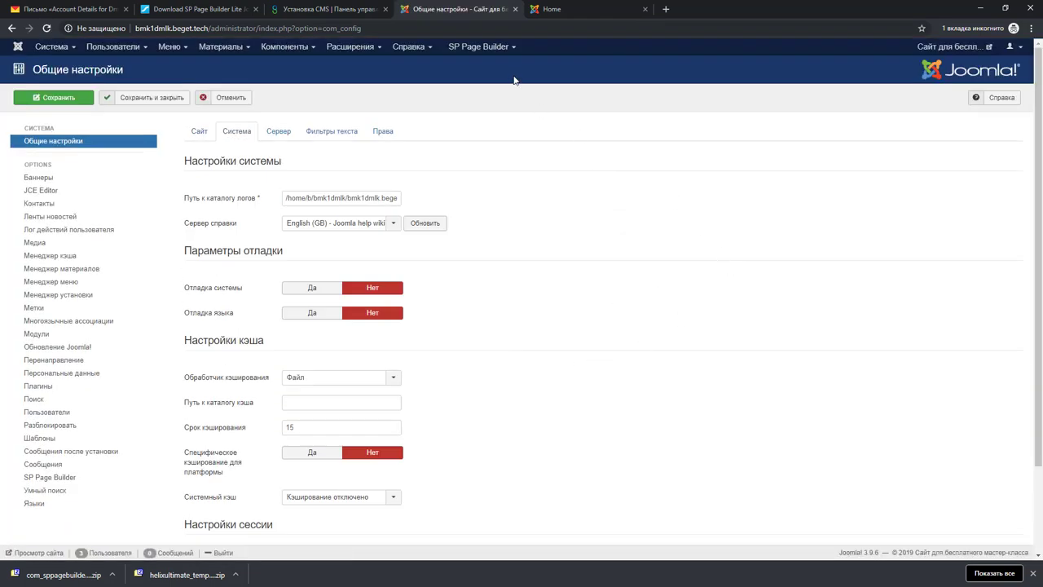
# Step: Reload the site home page tab, then go back to Global Configuration and open the SP Page Builder menu
pyautogui.click(559, 11)
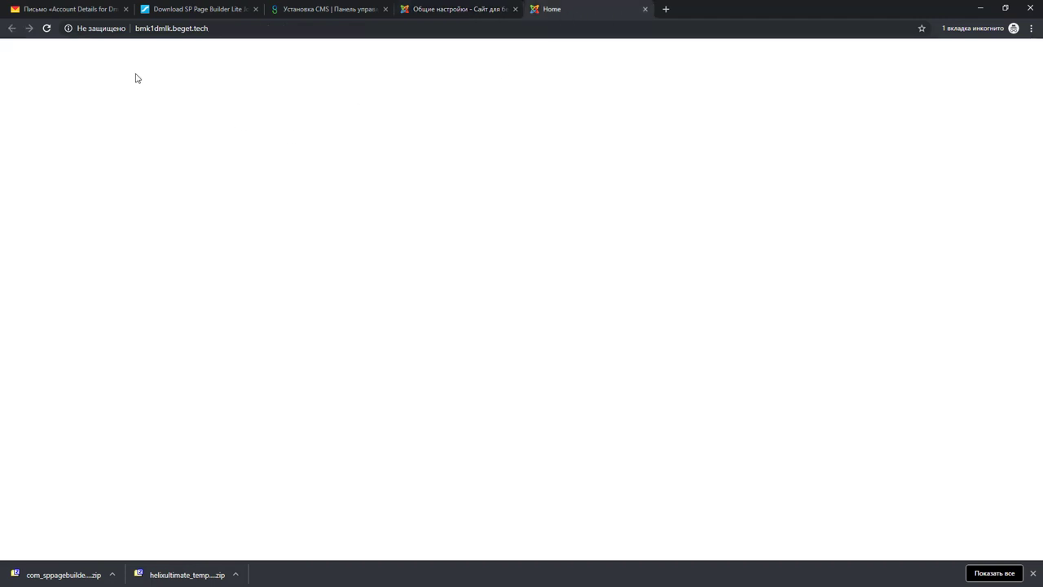
pyautogui.click(46, 28)
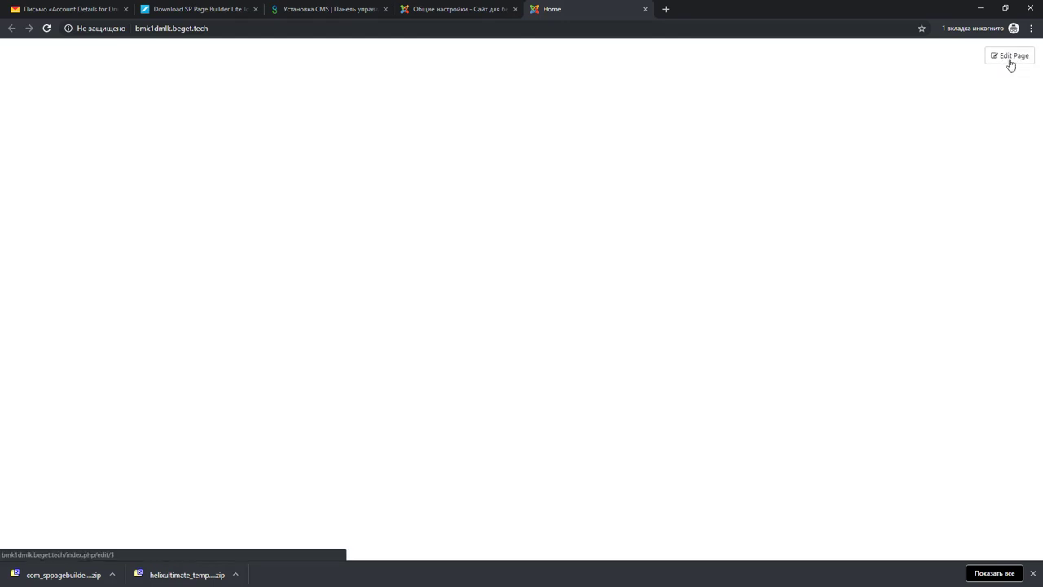
pyautogui.click(494, 13)
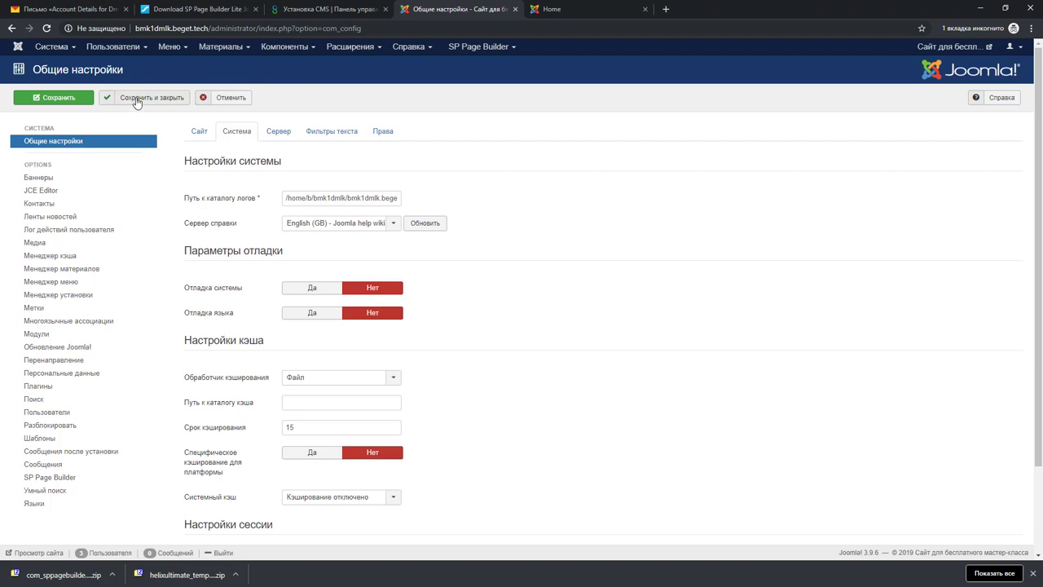
pyautogui.click(484, 48)
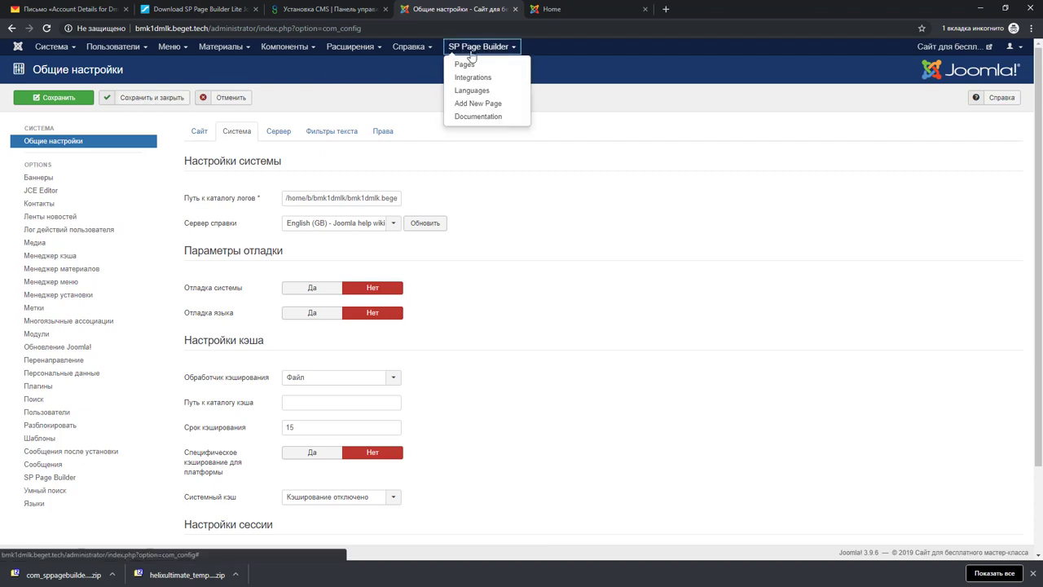
# Step: From the SP Page Builder Pages list, open Landing Page in the Frontend Editor
pyautogui.click(464, 64)
pyautogui.moveTo(280, 277)
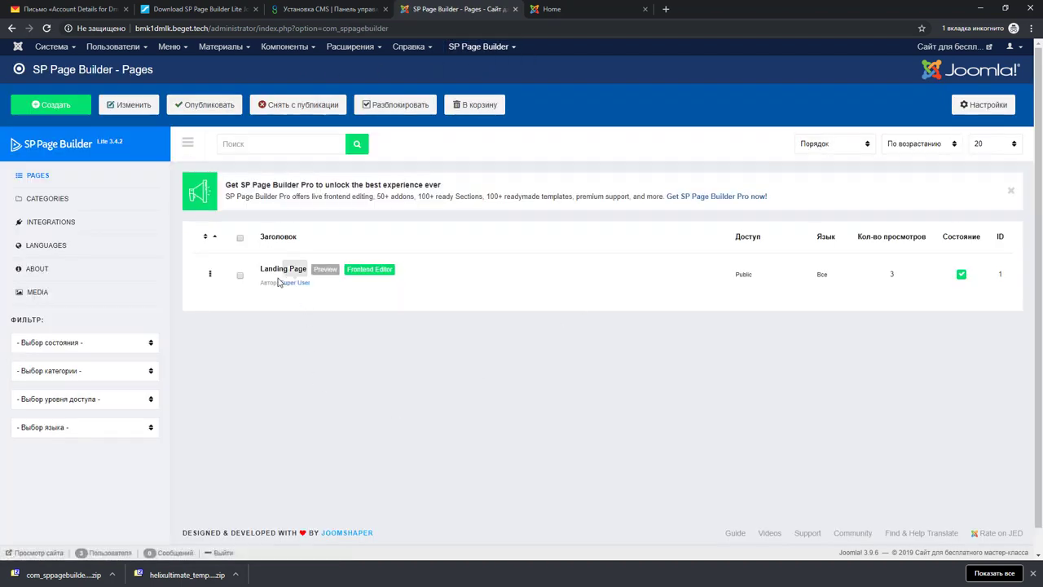
pyautogui.click(369, 272)
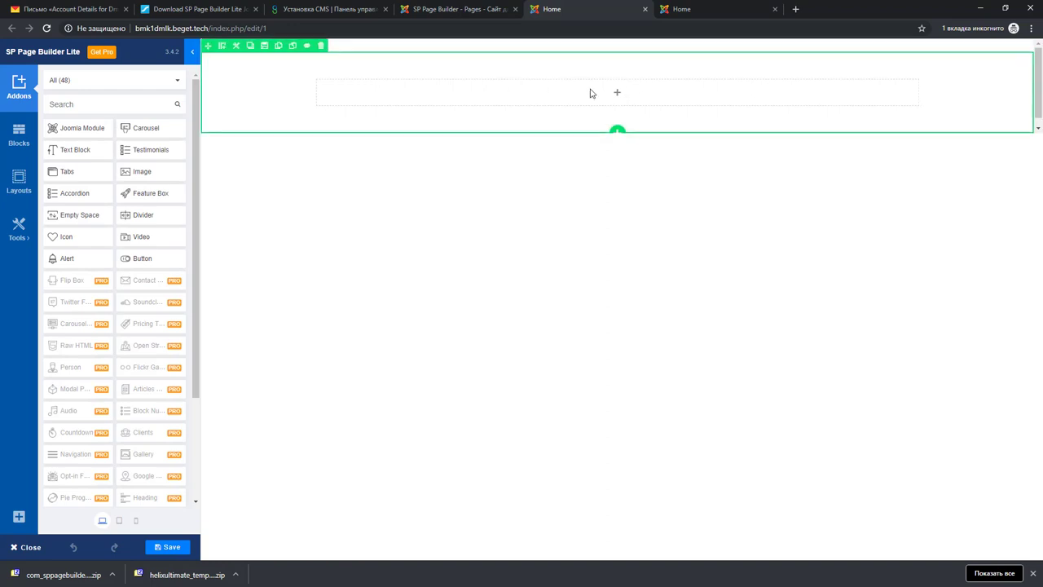
pyautogui.click(465, 8)
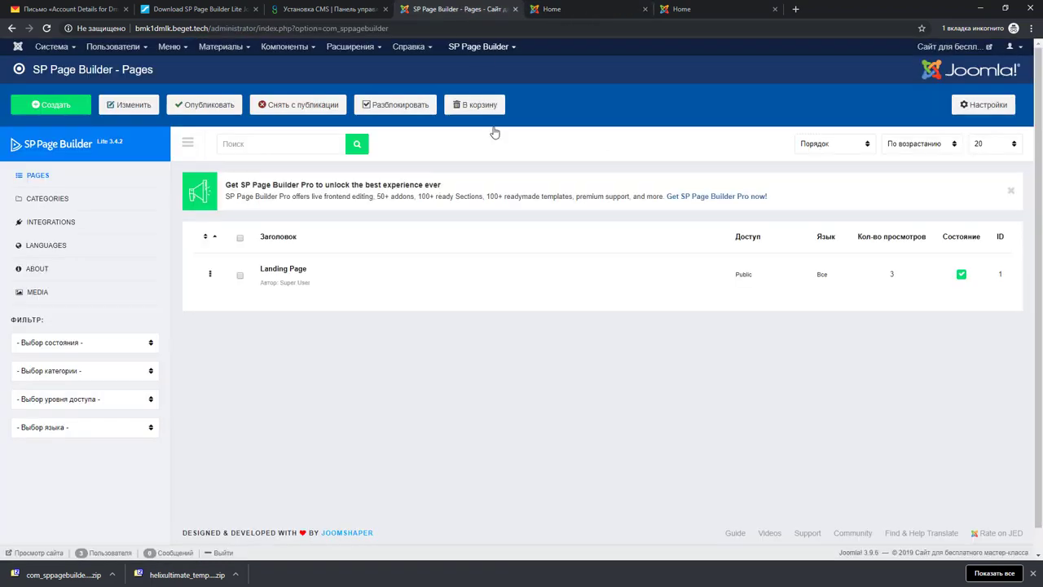
pyautogui.click(282, 272)
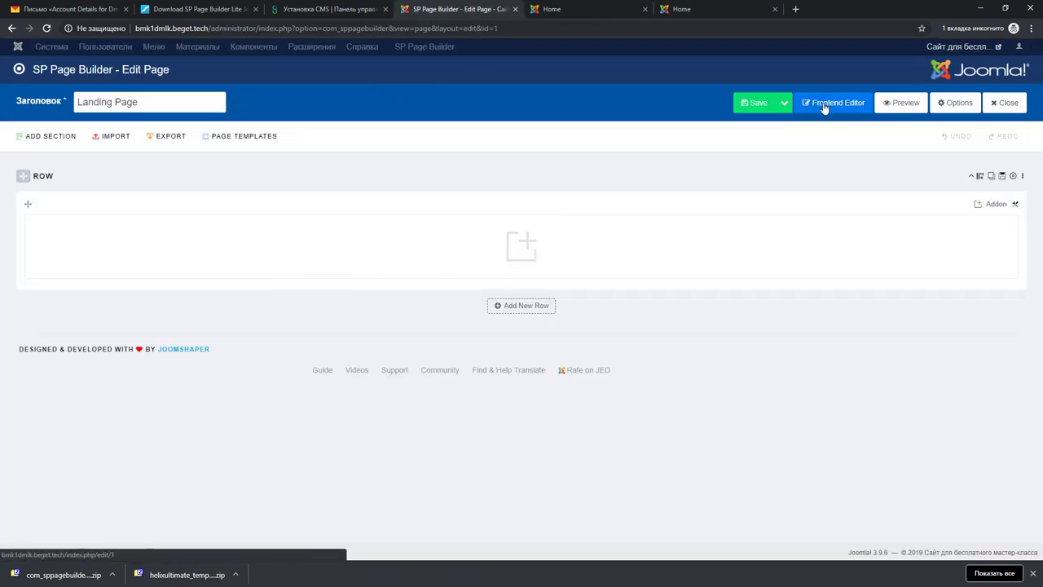
pyautogui.click(831, 104)
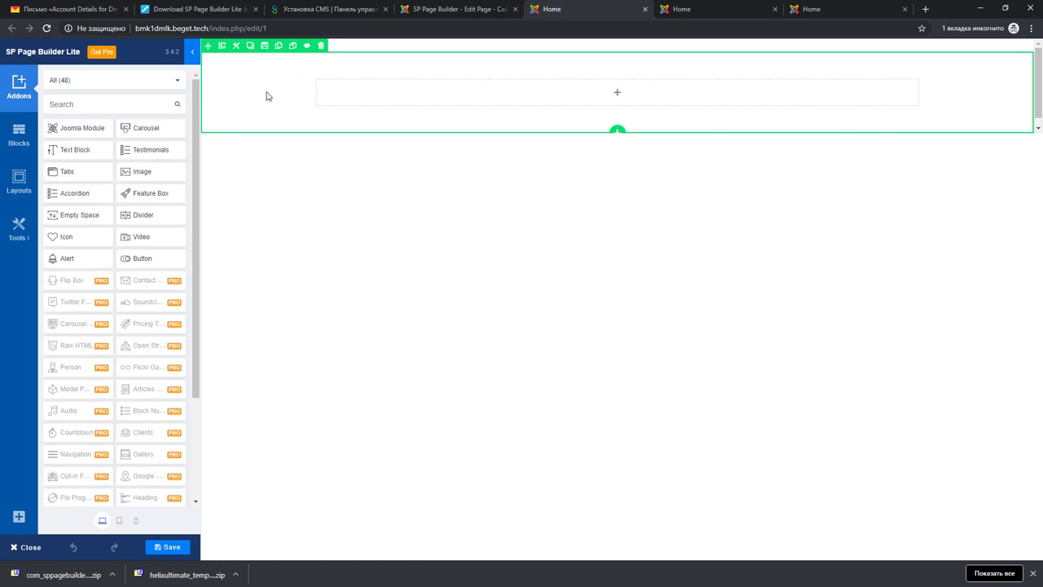
# Step: Close the duplicate Home page tabs, keeping one Landing Page editor tab
pyautogui.click(869, 10)
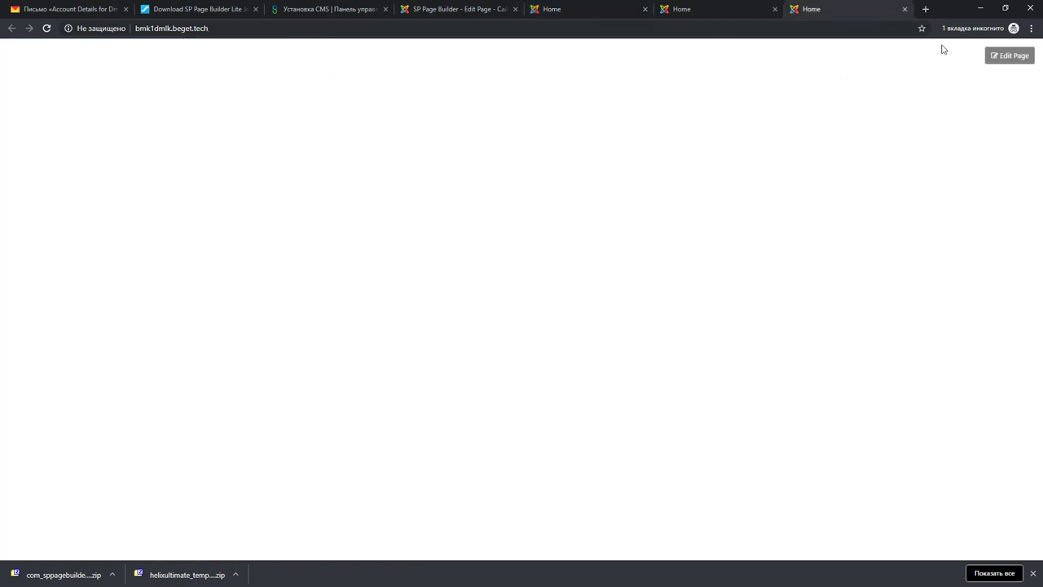
pyautogui.click(1015, 56)
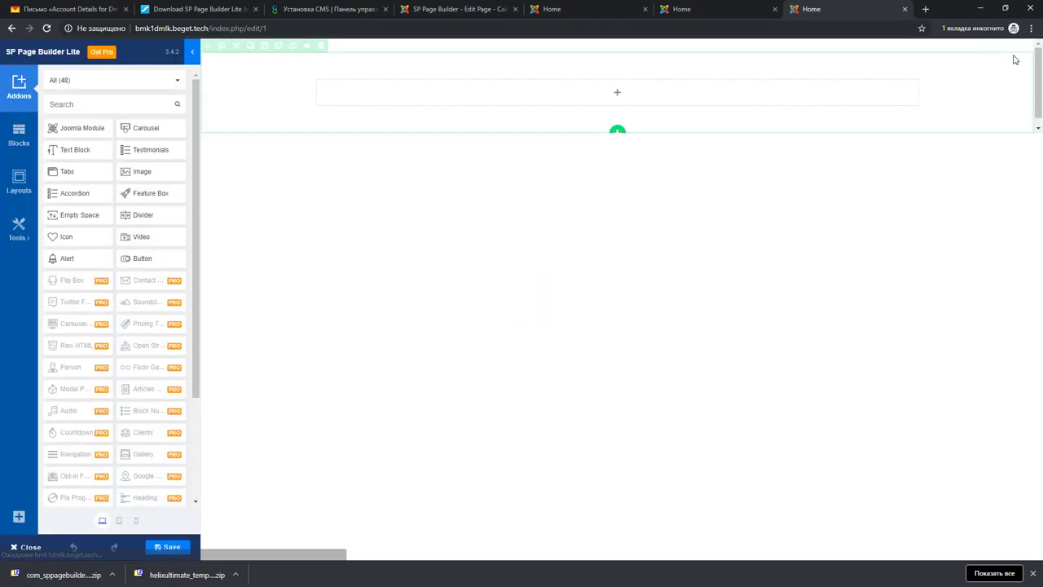
pyautogui.click(697, 10)
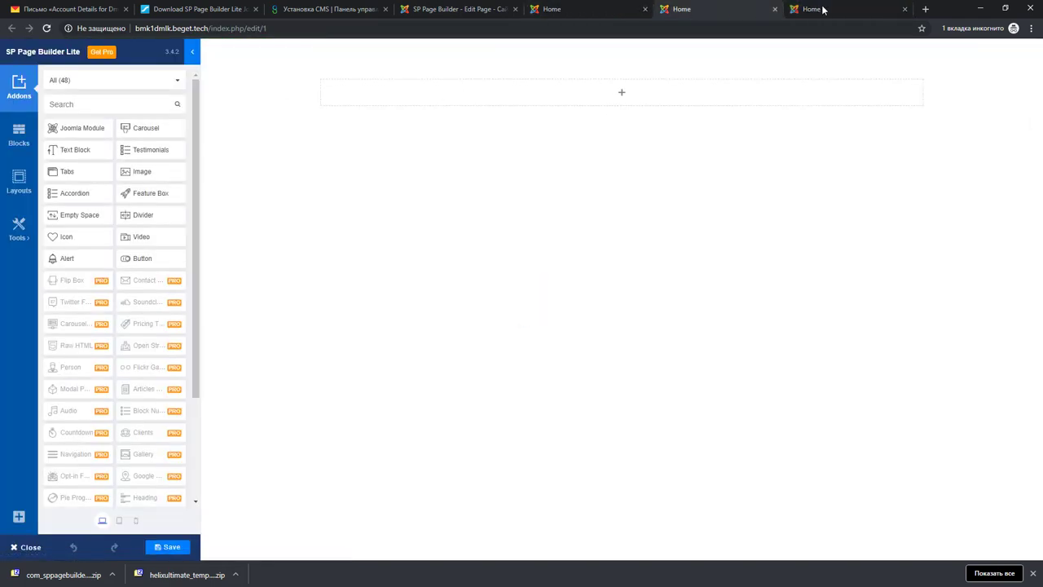
pyautogui.click(821, 9)
pyautogui.click(742, 9)
pyautogui.click(774, 9)
pyautogui.click(774, 9)
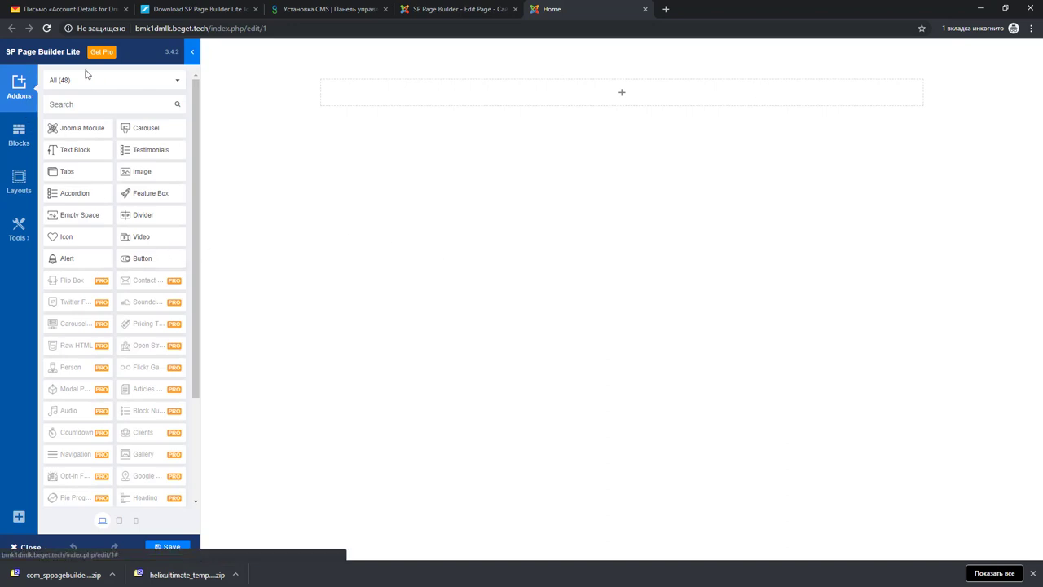
# Step: Browse the Blocks, Layouts and Tools > My Sections panels, then return to the Addons list
pyautogui.click(19, 137)
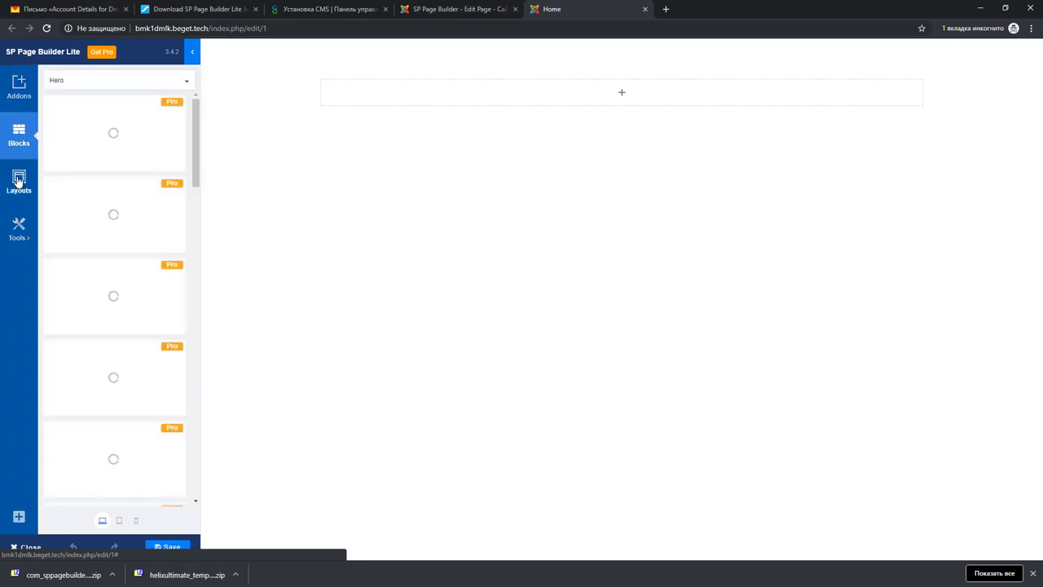
pyautogui.click(18, 181)
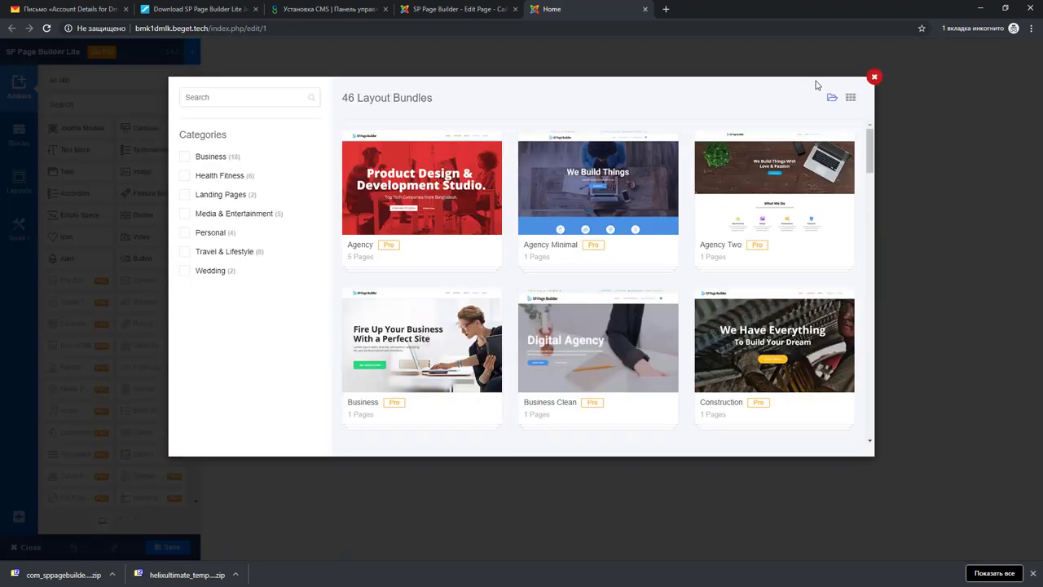
pyautogui.click(874, 76)
pyautogui.click(19, 235)
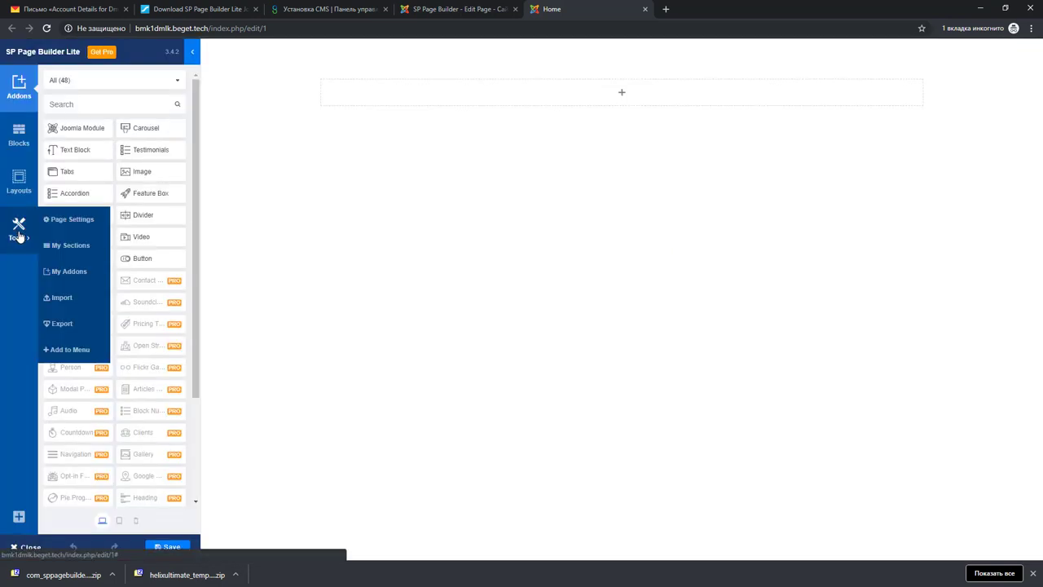
pyautogui.click(68, 245)
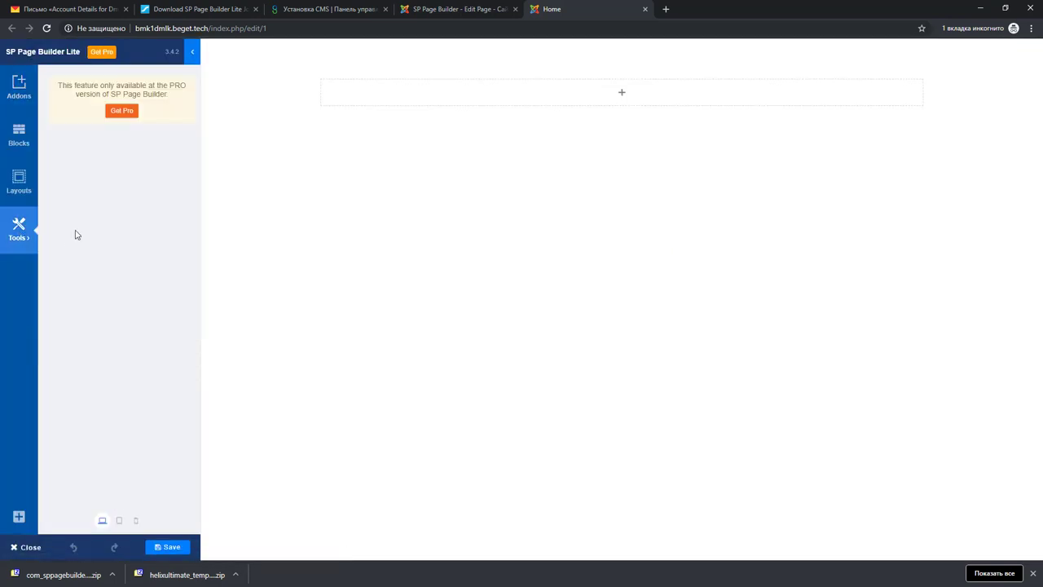
pyautogui.click(15, 231)
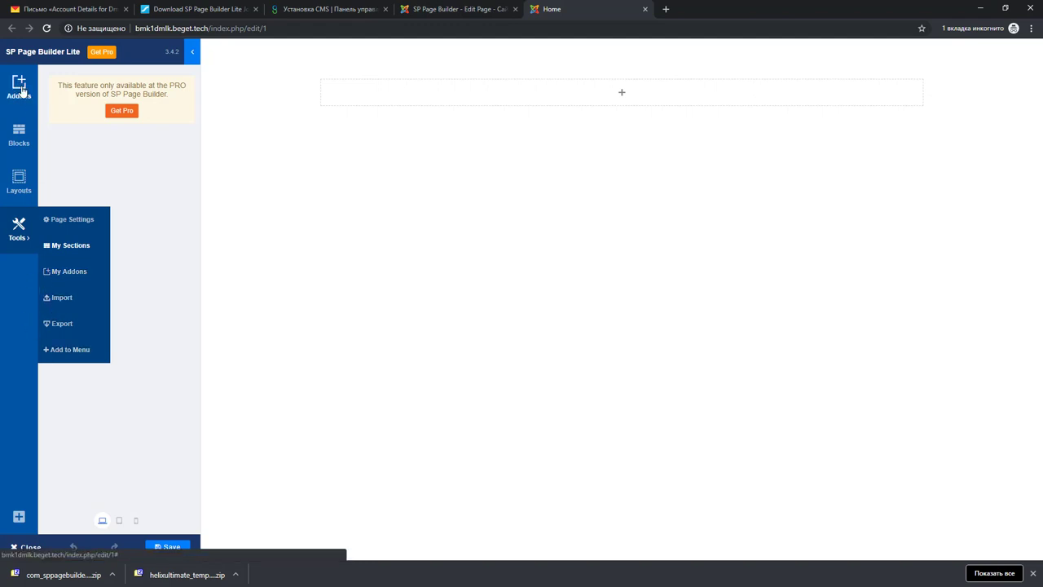
pyautogui.click(20, 88)
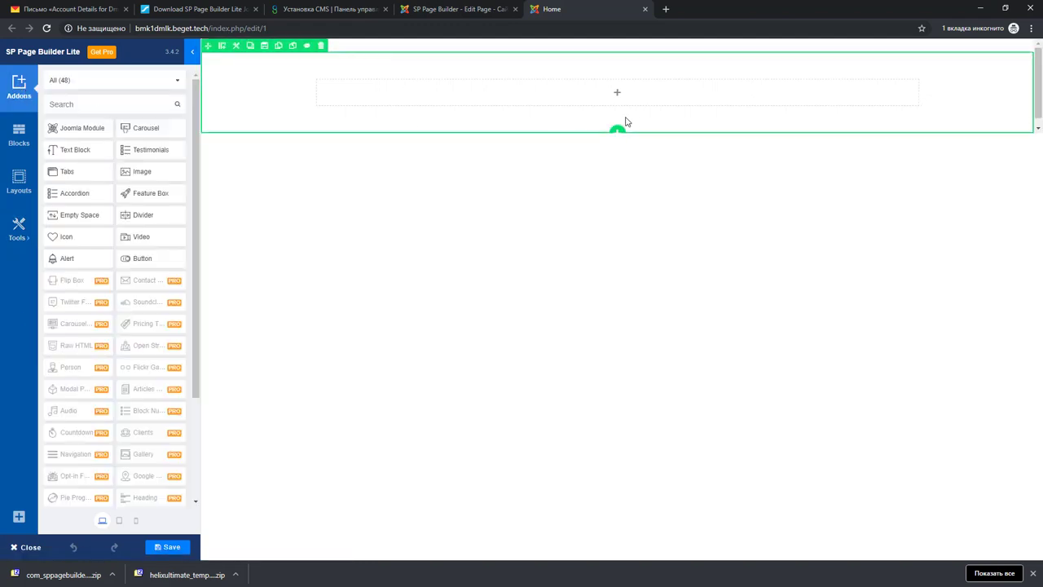